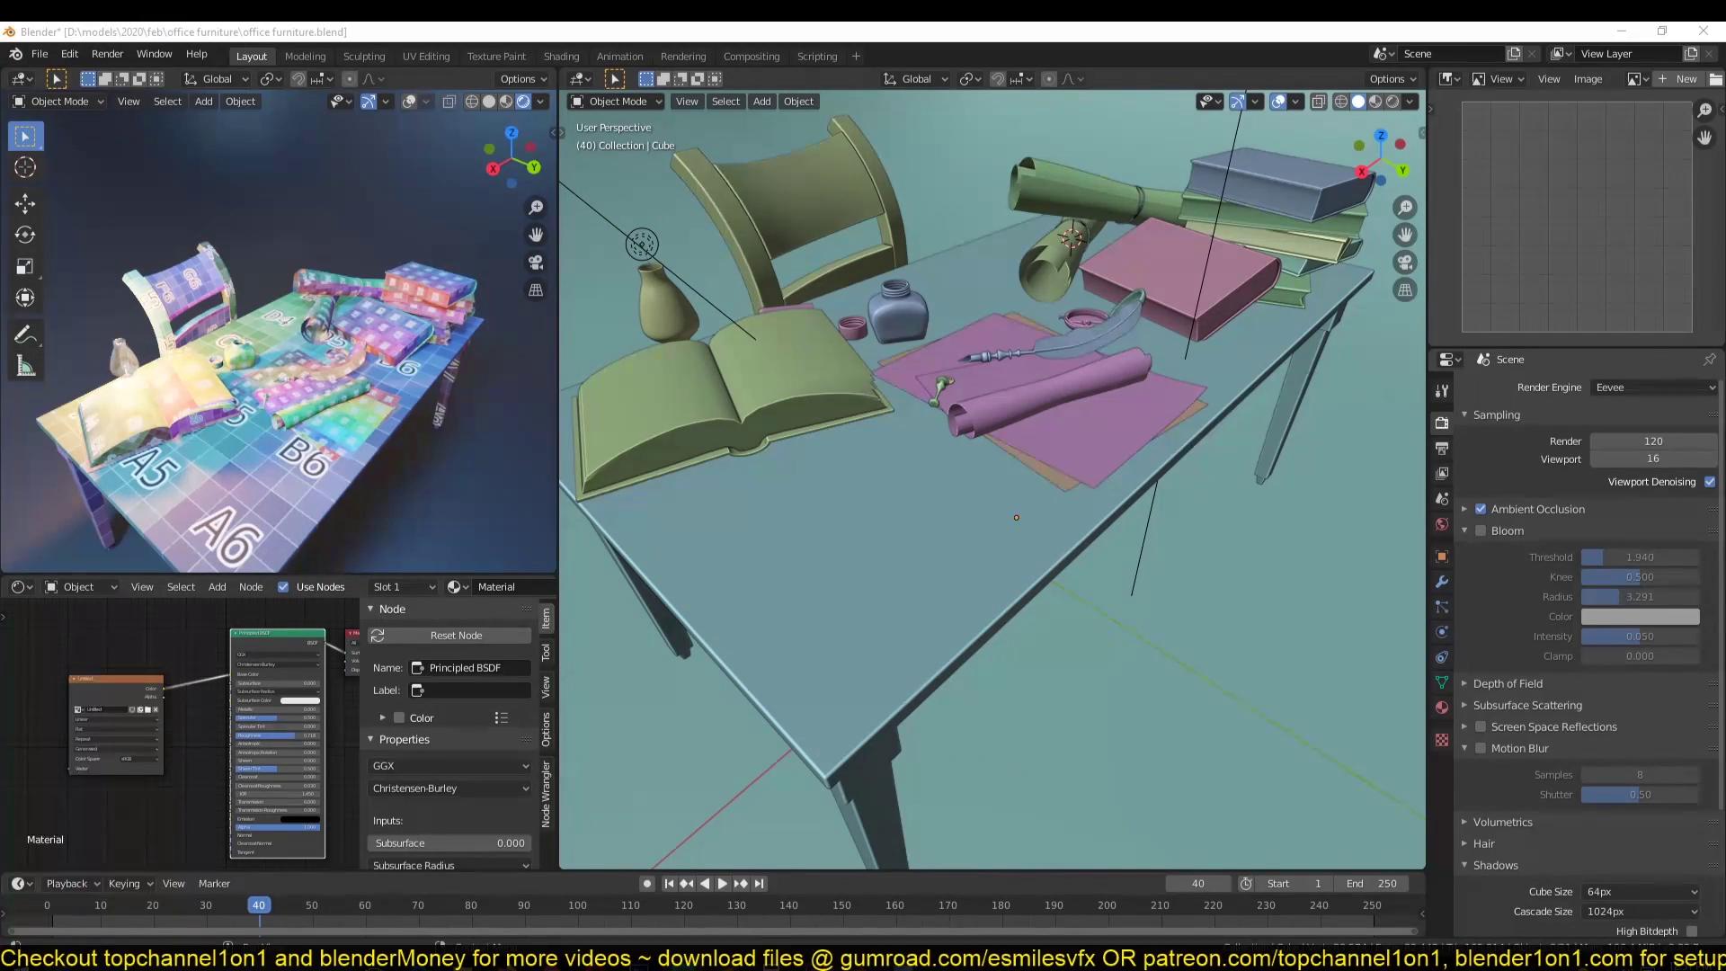
Step: Inspect the desk scene from several angles and view the smaller viewport in Material Preview shading
{"action": "middle_click_drag", "start_coordinate": [902, 393], "coordinate": [1037, 447]}
{"action": "middle_click_drag", "start_coordinate": [450, 388], "coordinate": [341, 335]}
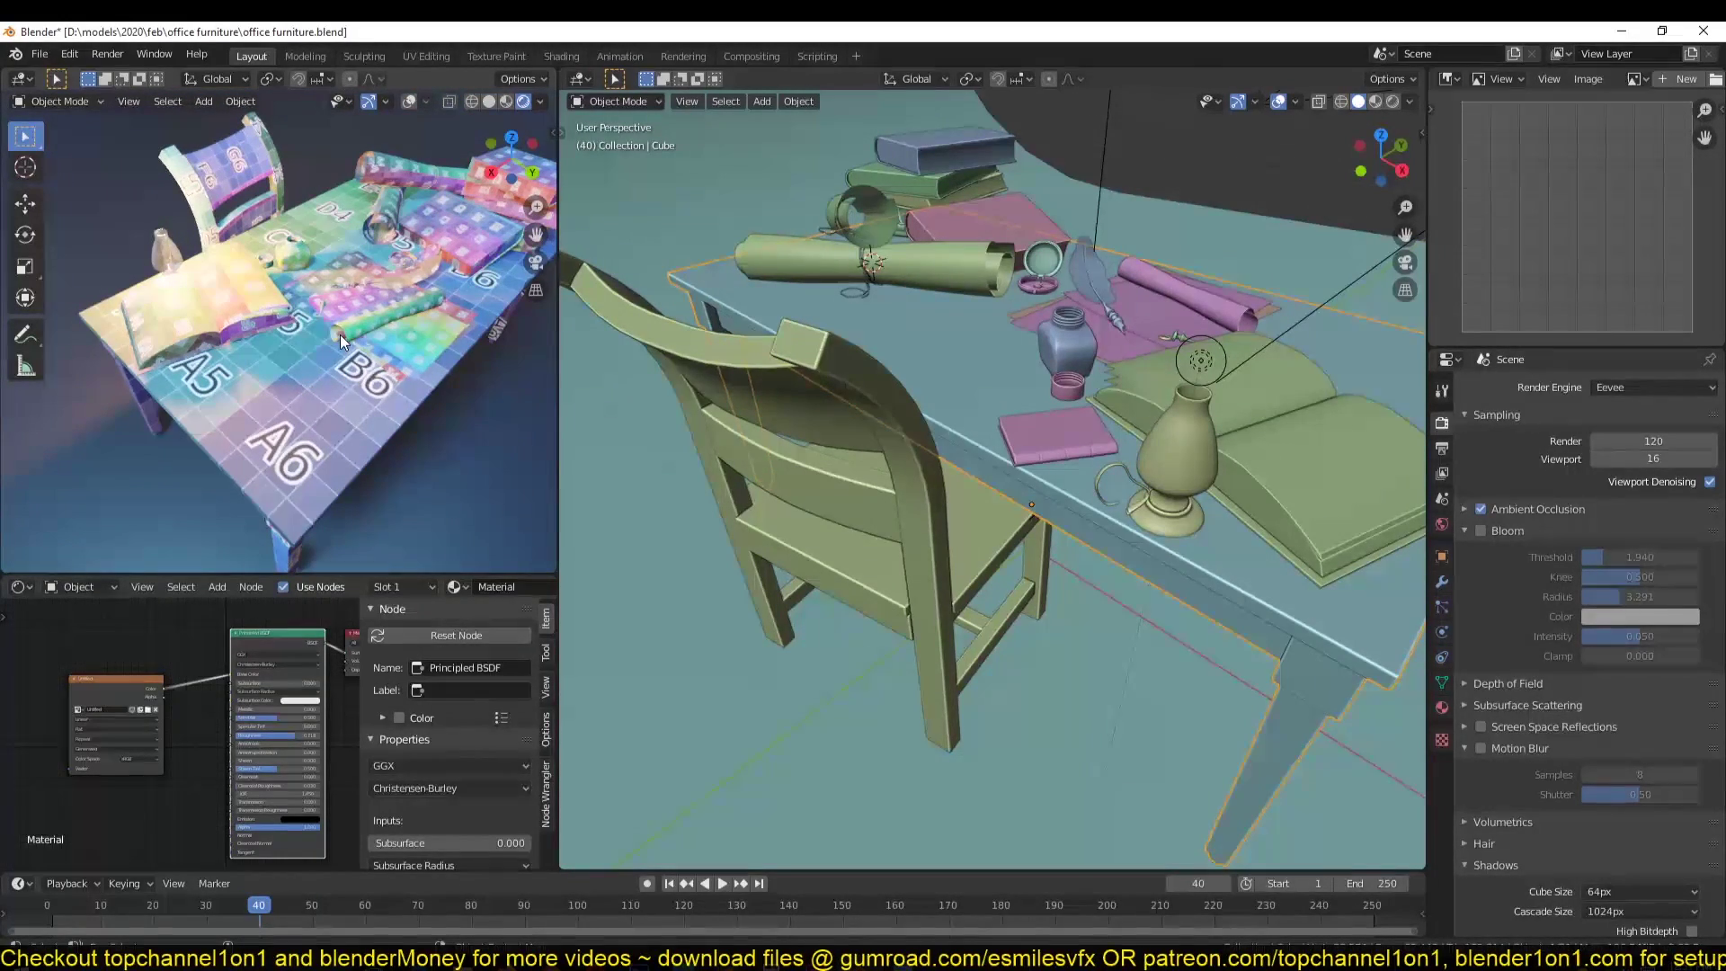
{"action": "left_click", "coordinate": [505, 102]}
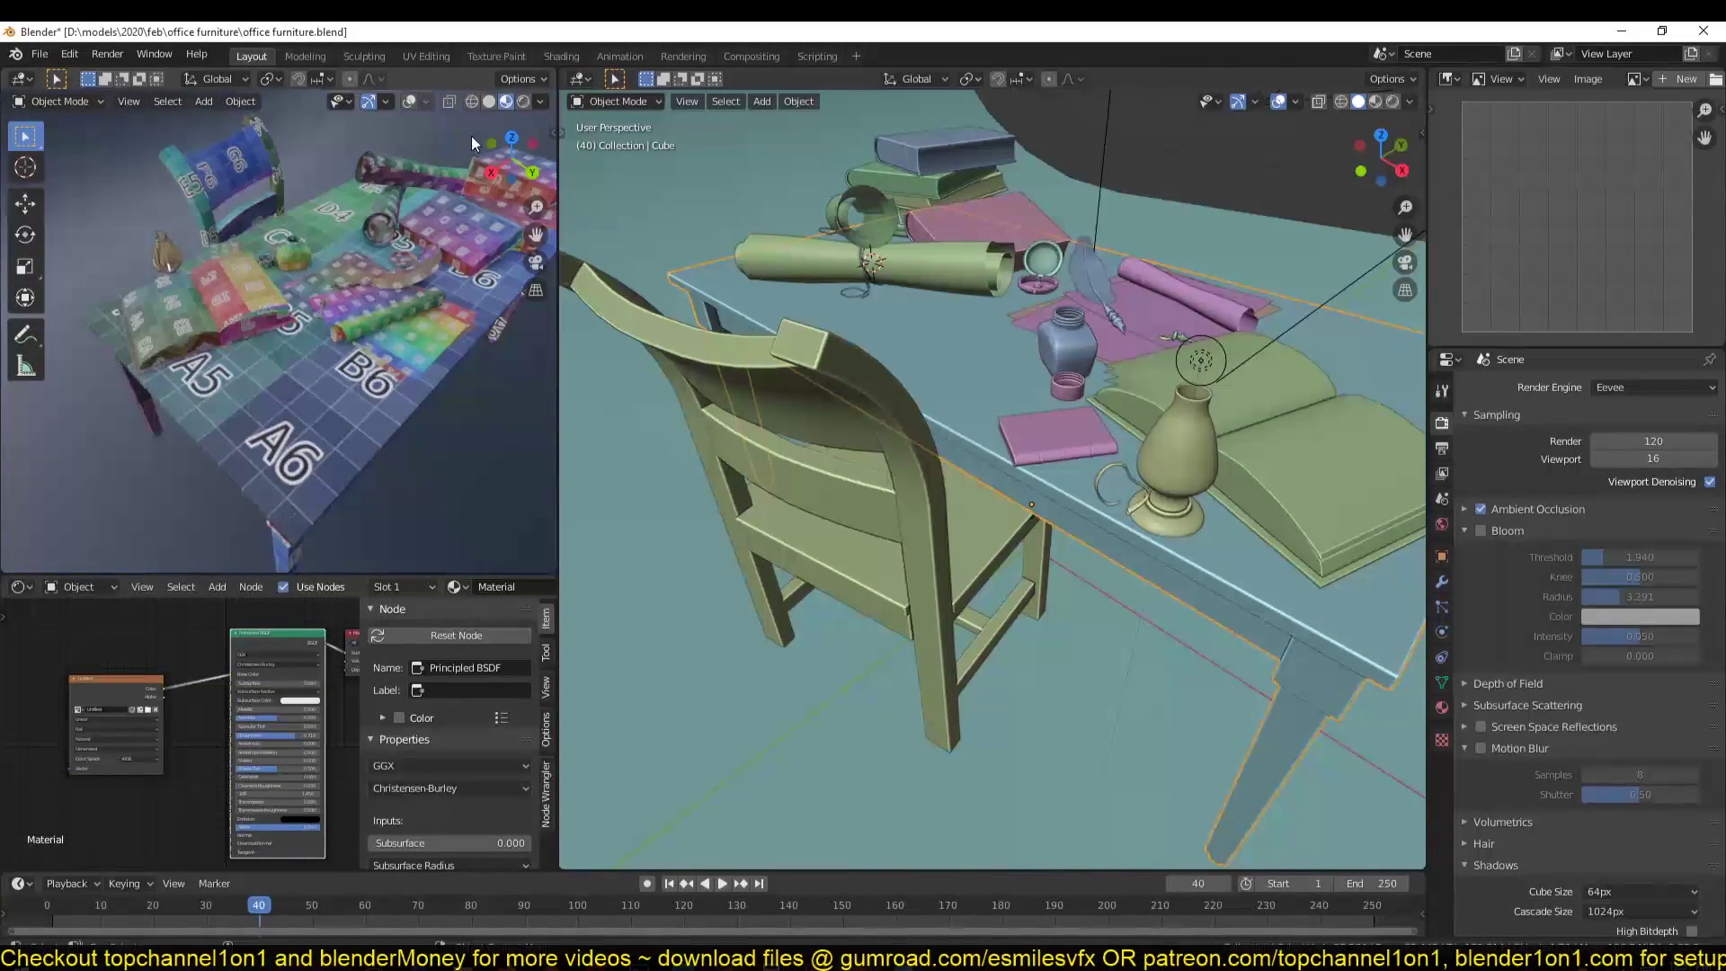
{"action": "middle_click_drag", "start_coordinate": [390, 352], "coordinate": [430, 180]}
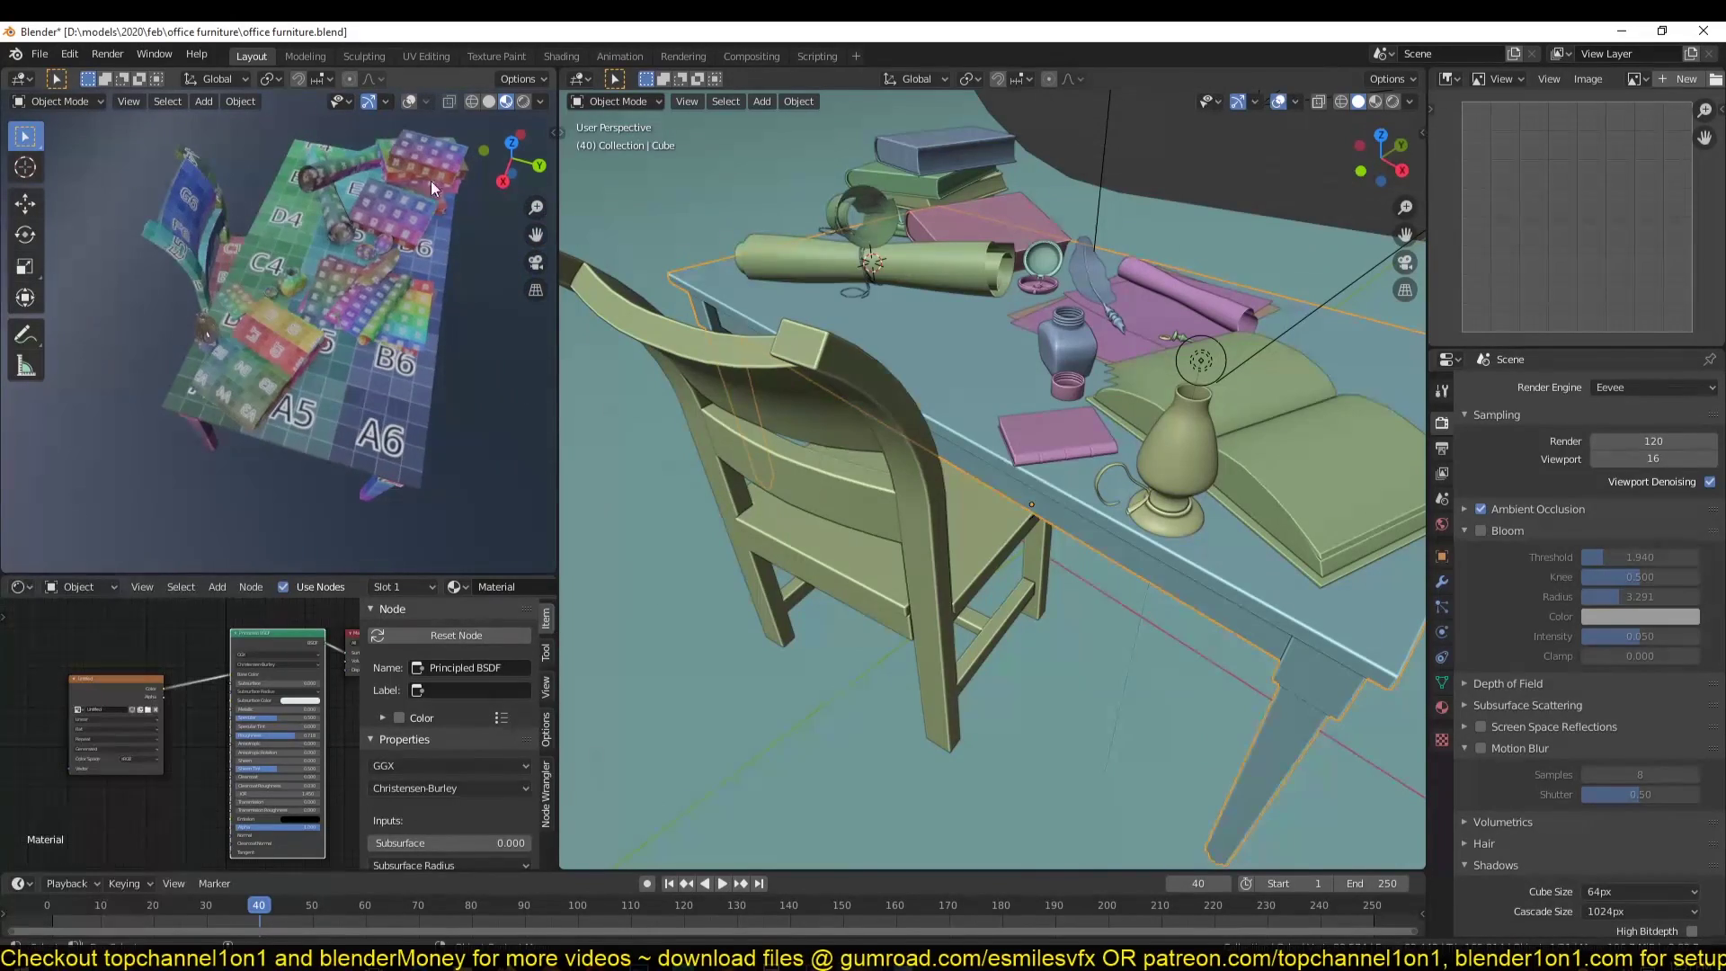
Step: Show the smaller viewport in Solid shading, select the open book and turn on the viewport overlays
{"action": "left_click", "coordinate": [489, 102]}
{"action": "scroll", "coordinate": [467, 232], "scroll_direction": "up", "scroll_amount": 7}
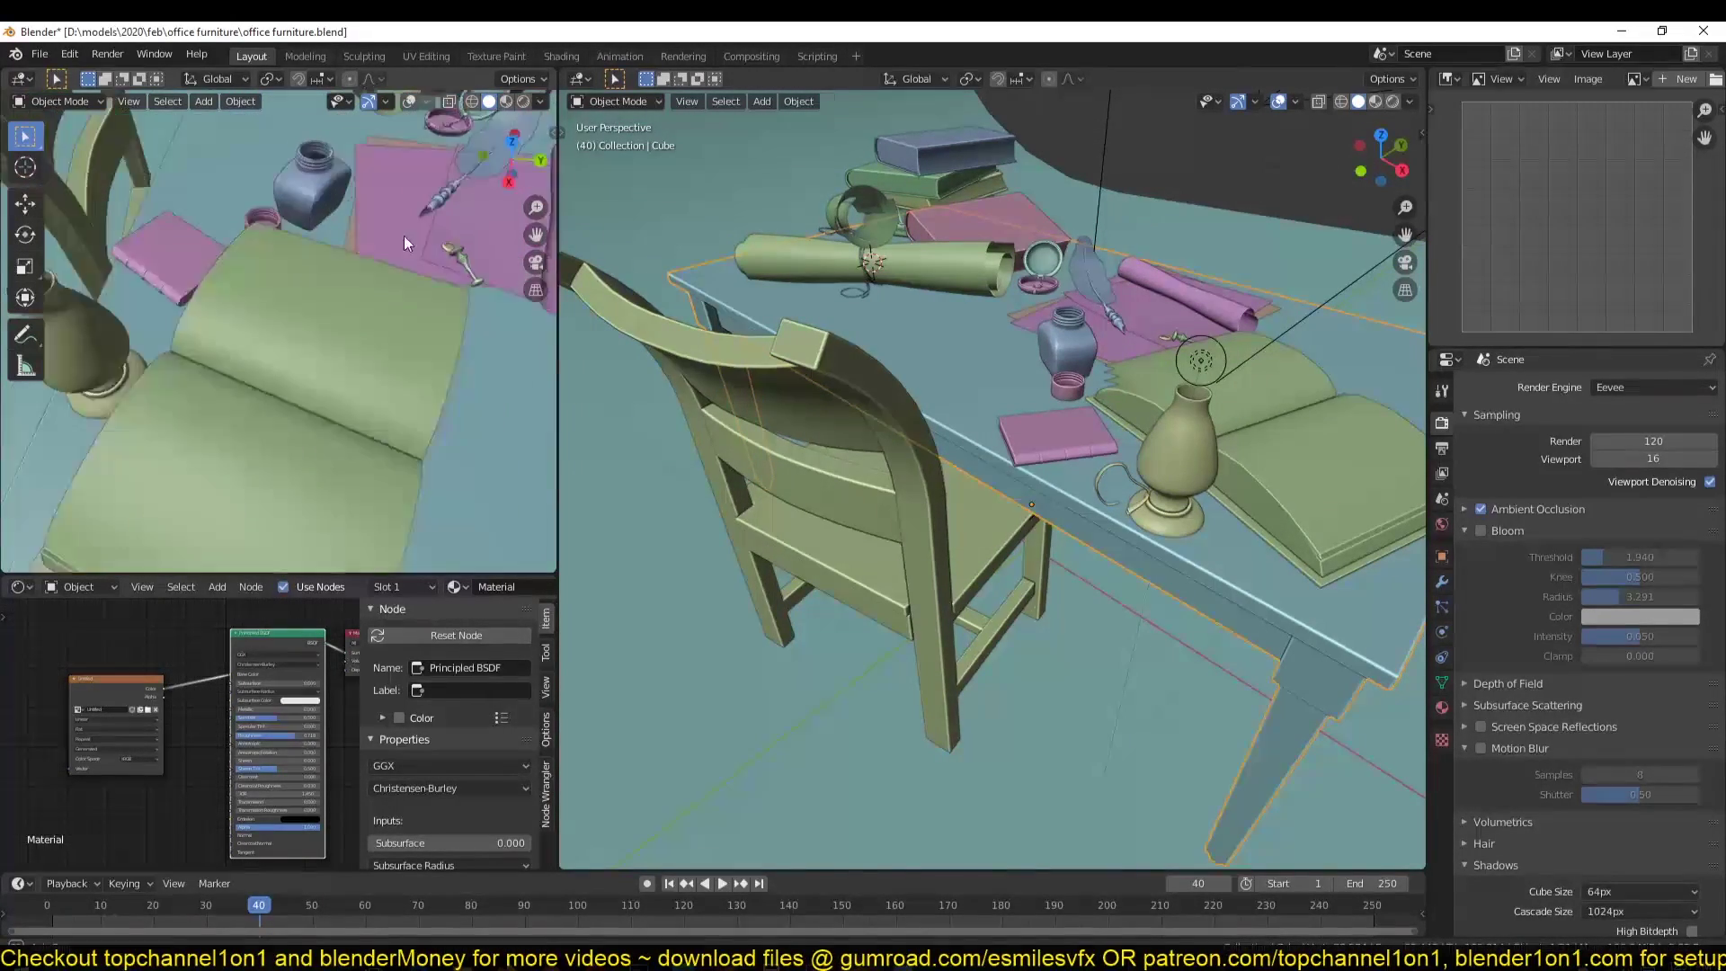
{"action": "mouse_move", "coordinate": [341, 286]}
{"action": "middle_mouse_down"}
{"action": "mouse_move", "coordinate": [201, 261]}
{"action": "mouse_move", "coordinate": [240, 347]}
{"action": "mouse_move", "coordinate": [272, 290]}
{"action": "middle_mouse_up"}
{"action": "scroll", "coordinate": [292, 276], "scroll_direction": "down", "scroll_amount": 5}
{"action": "left_click", "coordinate": [202, 261]}
{"action": "left_click", "coordinate": [409, 102]}
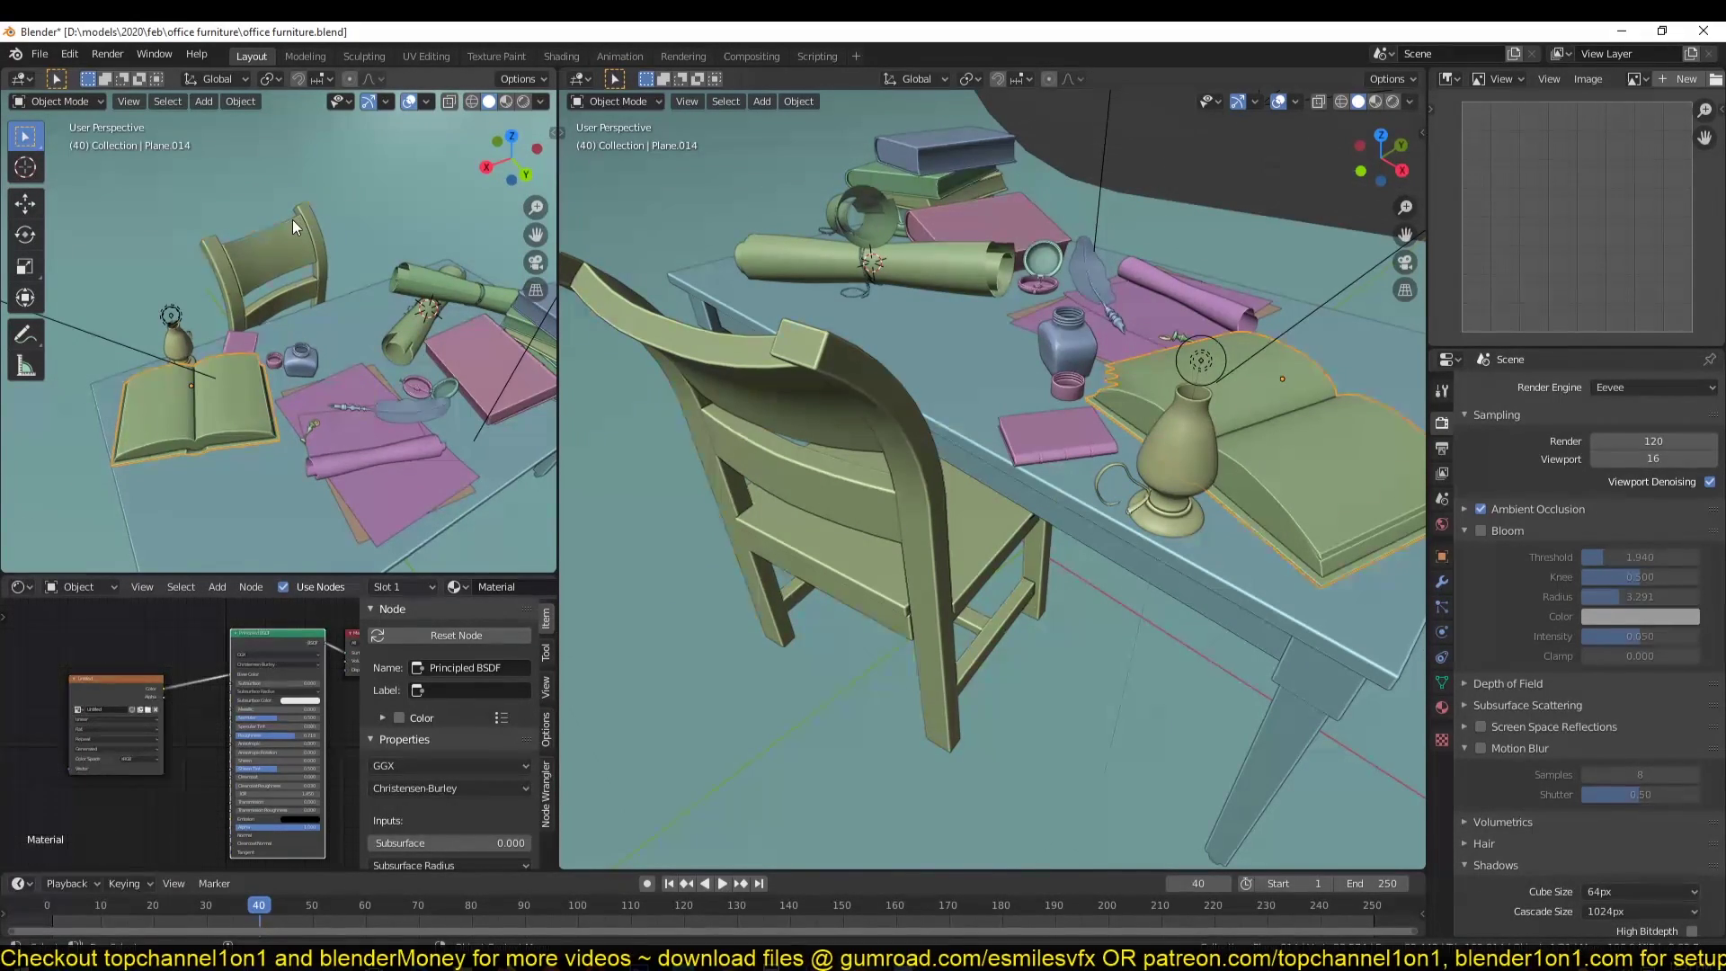
Step: Examine the individual models of the desk scene by selecting them in turn, including the chair, desk props and paper scrolls
{"action": "left_click", "coordinate": [292, 220]}
{"action": "middle_click_drag", "start_coordinate": [292, 221], "coordinate": [222, 167]}
{"action": "middle_click_drag", "start_coordinate": [172, 219], "coordinate": [375, 386]}
{"action": "left_click", "coordinate": [230, 415]}
{"action": "scroll", "coordinate": [244, 417], "scroll_direction": "up", "scroll_amount": 7}
{"action": "left_click", "coordinate": [329, 417]}
{"action": "scroll", "coordinate": [337, 410], "scroll_direction": "down", "scroll_amount": 3}
{"action": "left_click", "coordinate": [196, 349]}
{"action": "mouse_move", "coordinate": [196, 349]}
{"action": "middle_mouse_down", "text": "shift"}
{"action": "mouse_move", "coordinate": [358, 420]}
{"action": "mouse_move", "coordinate": [379, 303]}
{"action": "mouse_move", "coordinate": [247, 344]}
{"action": "middle_mouse_up", "text": "shift"}
{"action": "left_click", "coordinate": [247, 374]}
{"action": "left_click", "coordinate": [272, 364]}
{"action": "scroll", "coordinate": [296, 327], "scroll_direction": "down", "scroll_amount": 7}
{"action": "middle_click_drag", "start_coordinate": [410, 353], "coordinate": [316, 338], "text": "shift"}
{"action": "left_click", "coordinate": [311, 376]}
{"action": "left_click", "coordinate": [305, 283]}
{"action": "scroll", "coordinate": [318, 427], "scroll_direction": "down", "scroll_amount": 7}
{"action": "mouse_move", "coordinate": [321, 428]}
{"action": "middle_mouse_down", "text": "shift"}
{"action": "mouse_move", "coordinate": [420, 367]}
{"action": "mouse_move", "coordinate": [329, 455]}
{"action": "middle_mouse_up", "text": "shift"}
{"action": "scroll", "coordinate": [419, 368], "scroll_direction": "up", "scroll_amount": 7}
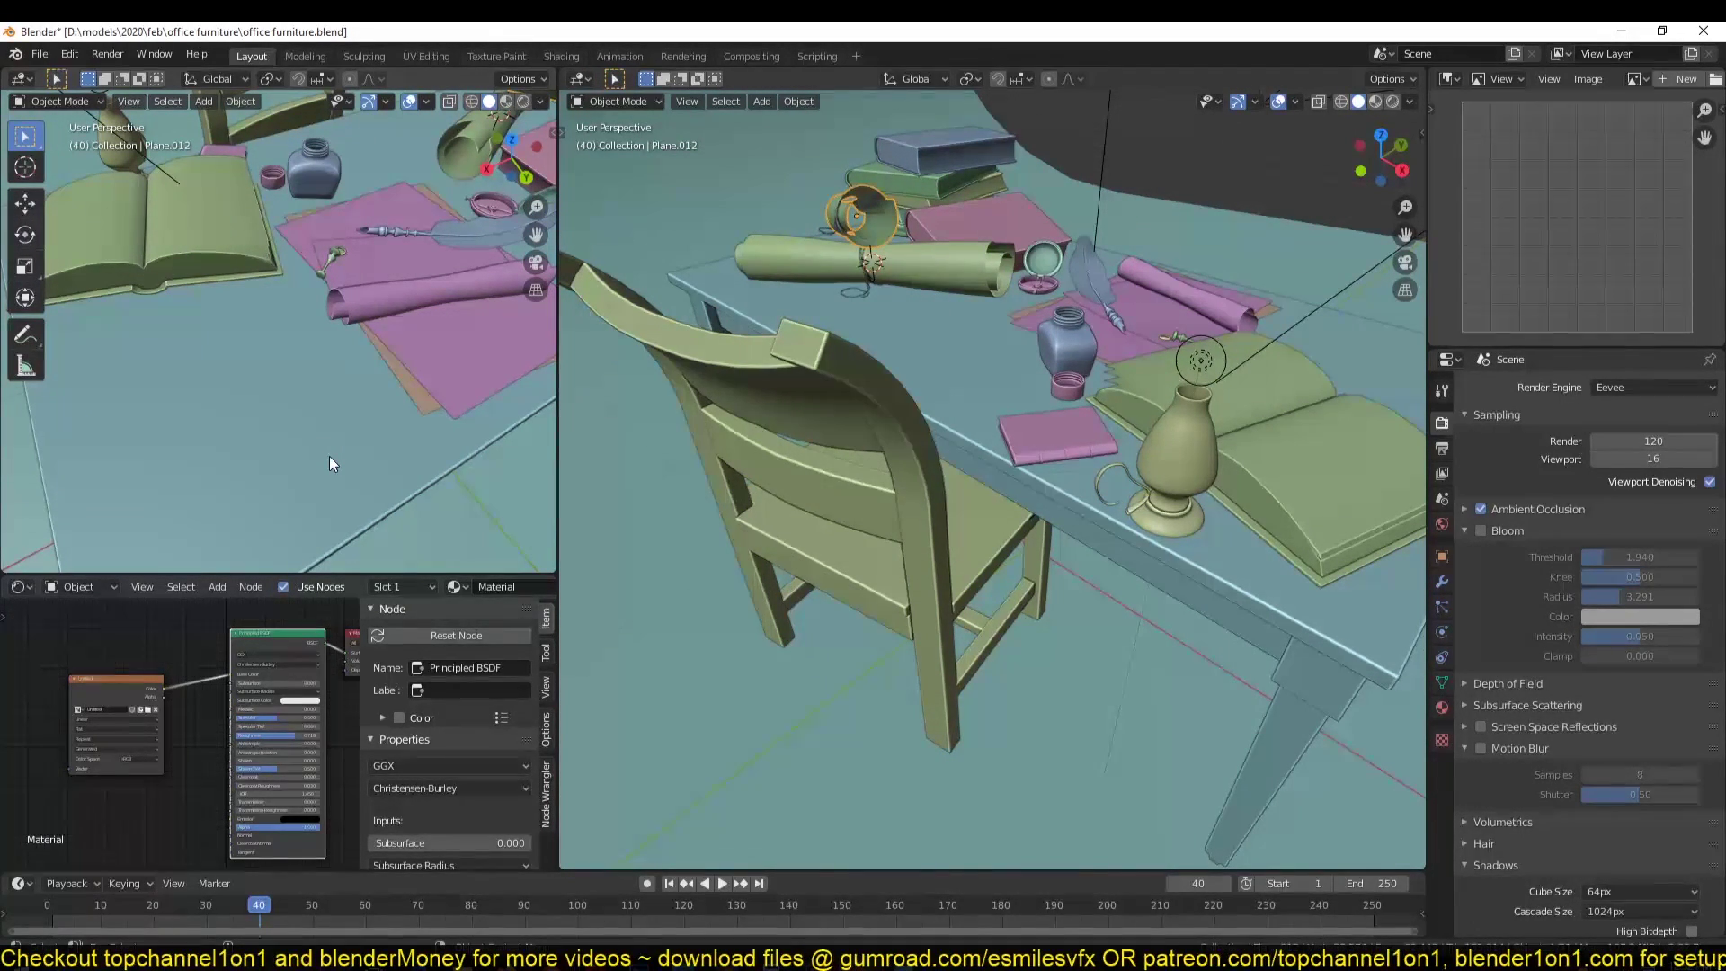
Step: Switch the smaller viewport to Material Preview shading and inspect the UV test grid on the table and props
{"action": "left_click", "coordinate": [508, 101]}
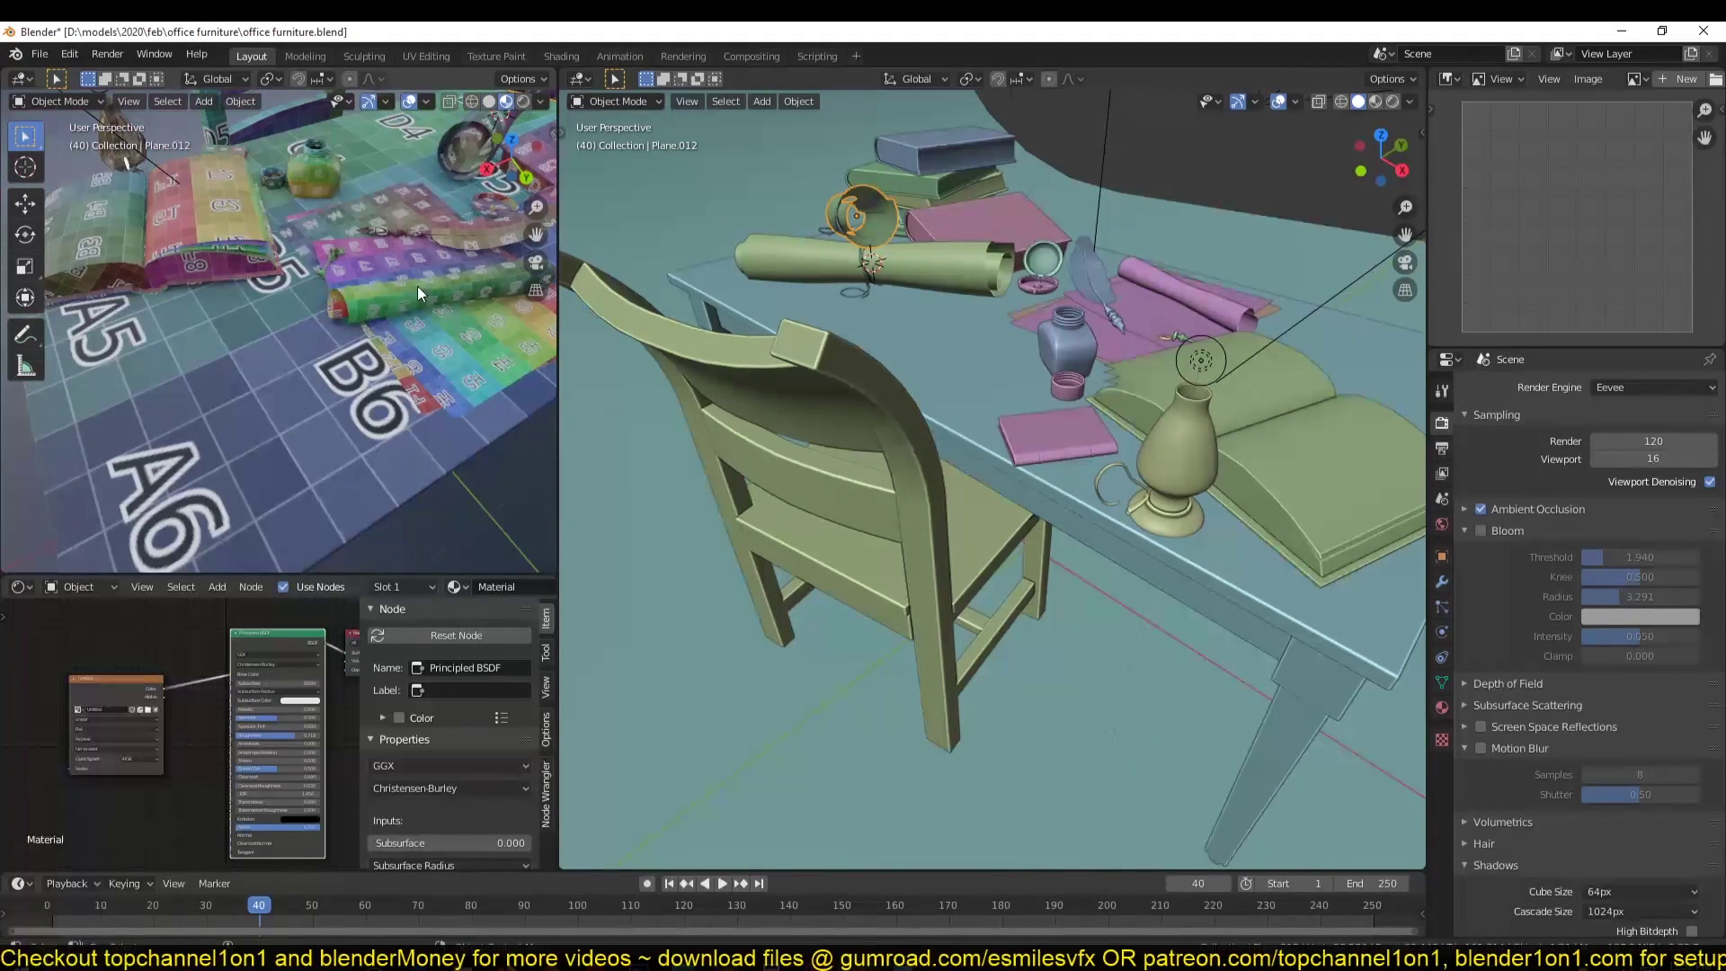
{"action": "scroll", "coordinate": [418, 286], "scroll_direction": "down", "scroll_amount": 5}
{"action": "scroll", "coordinate": [404, 270], "scroll_direction": "up", "scroll_amount": 4}
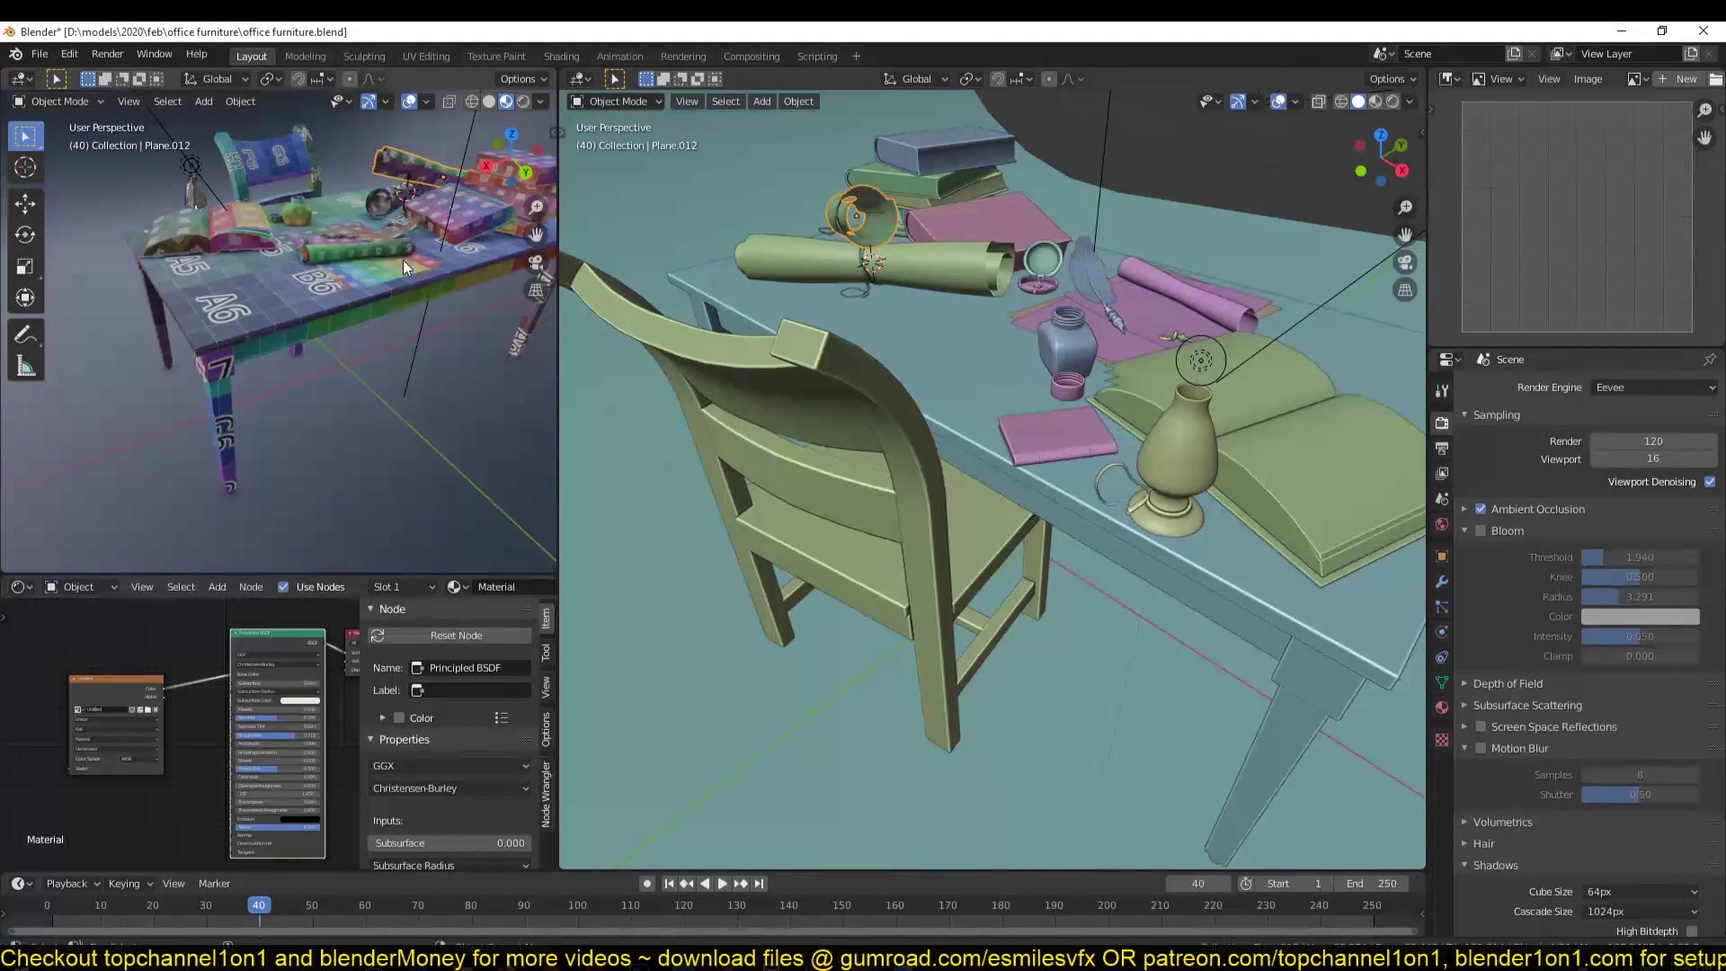
{"action": "middle_click_drag", "start_coordinate": [317, 259], "coordinate": [366, 296]}
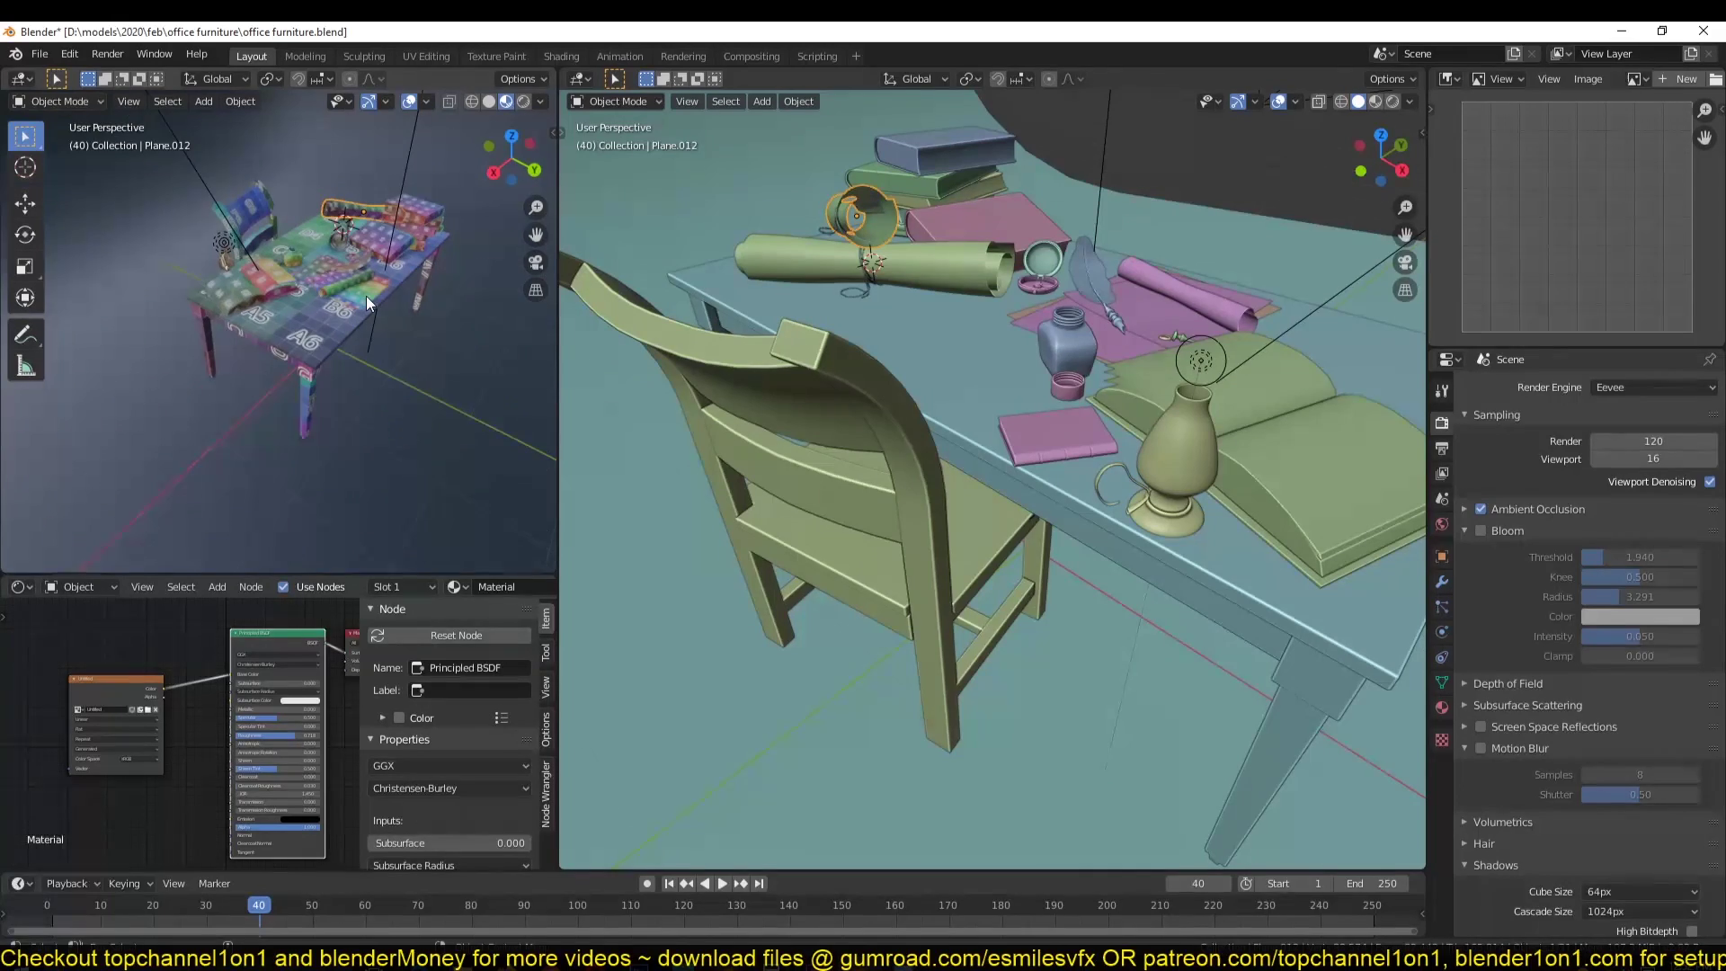
{"action": "scroll", "coordinate": [365, 296], "scroll_direction": "up", "scroll_amount": 5}
{"action": "scroll", "coordinate": [365, 295], "scroll_direction": "down", "scroll_amount": 7}
{"action": "scroll", "coordinate": [328, 358], "scroll_direction": "up", "scroll_amount": 3}
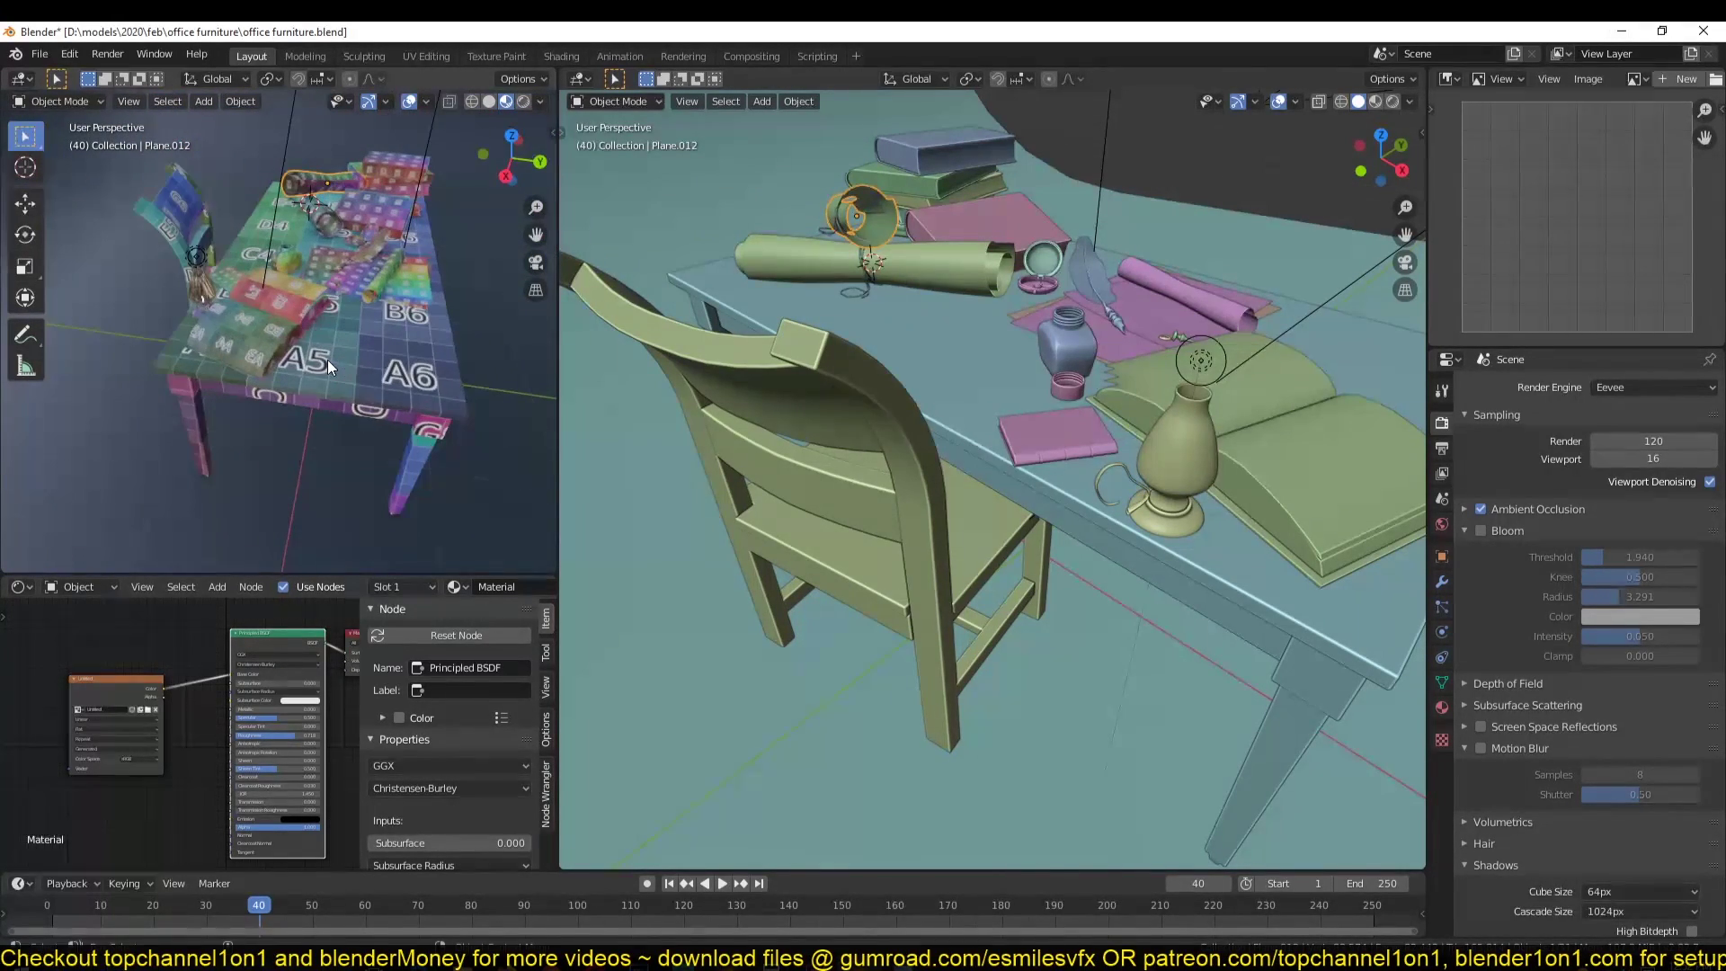
{"action": "middle_click_drag", "start_coordinate": [299, 366], "coordinate": [250, 361]}
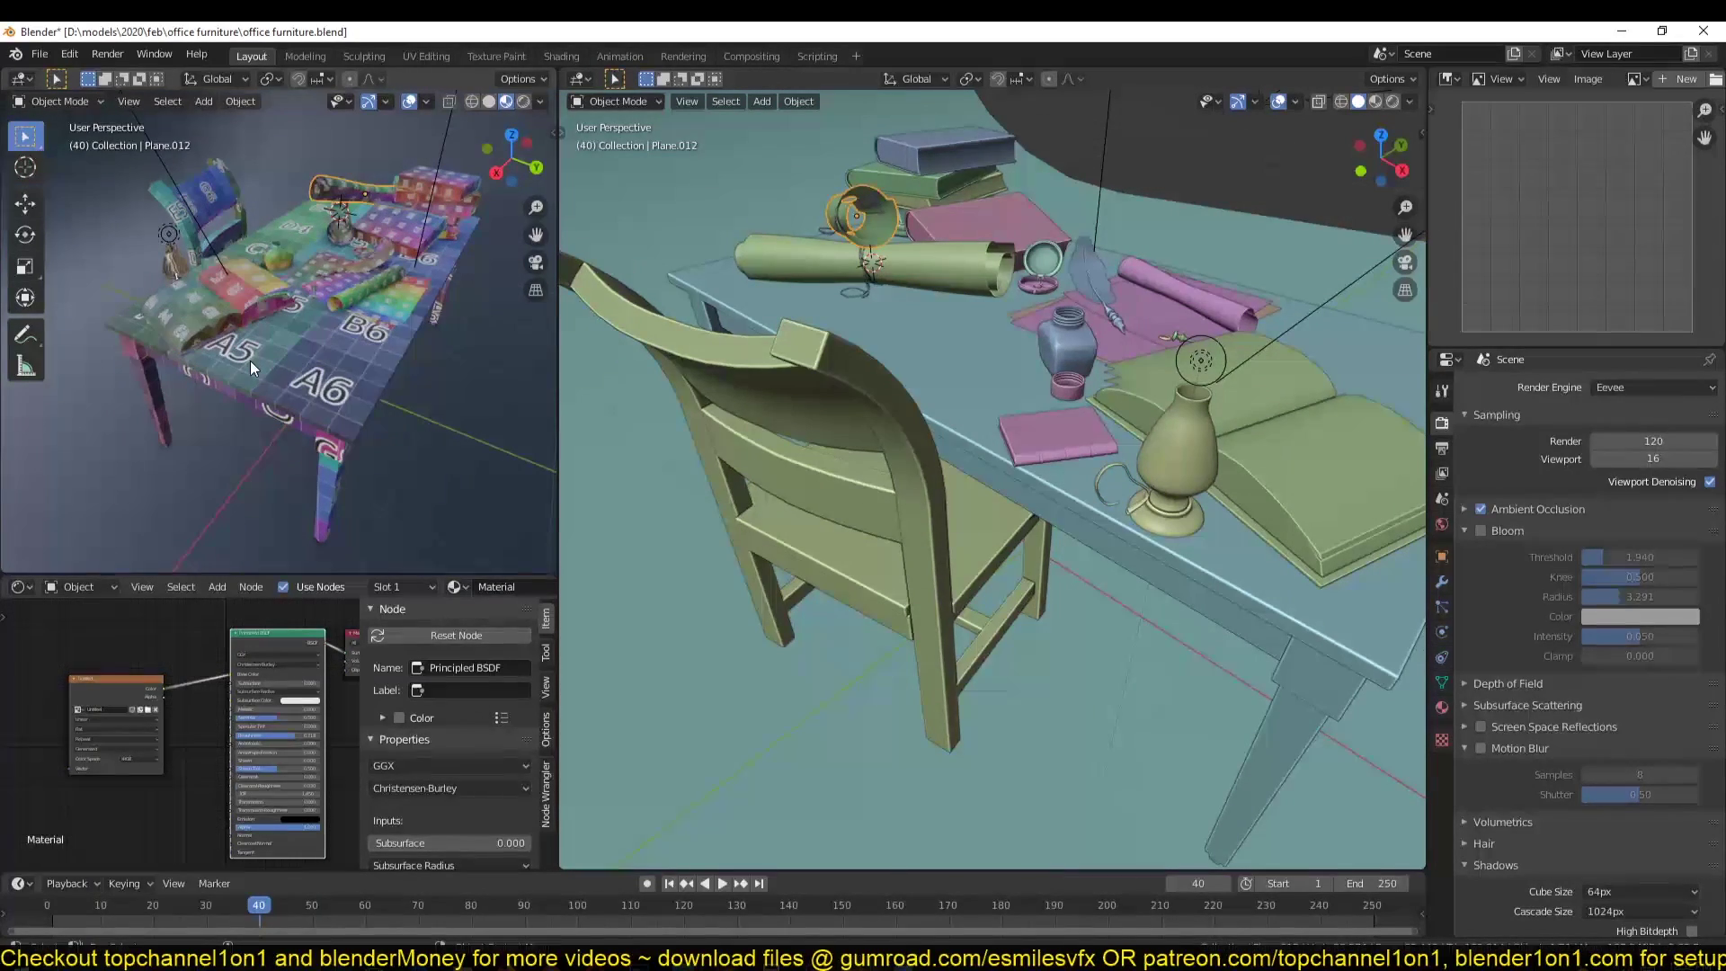
Step: Switch to the browser, search YouTube for "topchannel1on1 uv mapping", and reopen the TopChannel1on1 videos page
{"action": "mouse_move", "coordinate": [554, 965]}
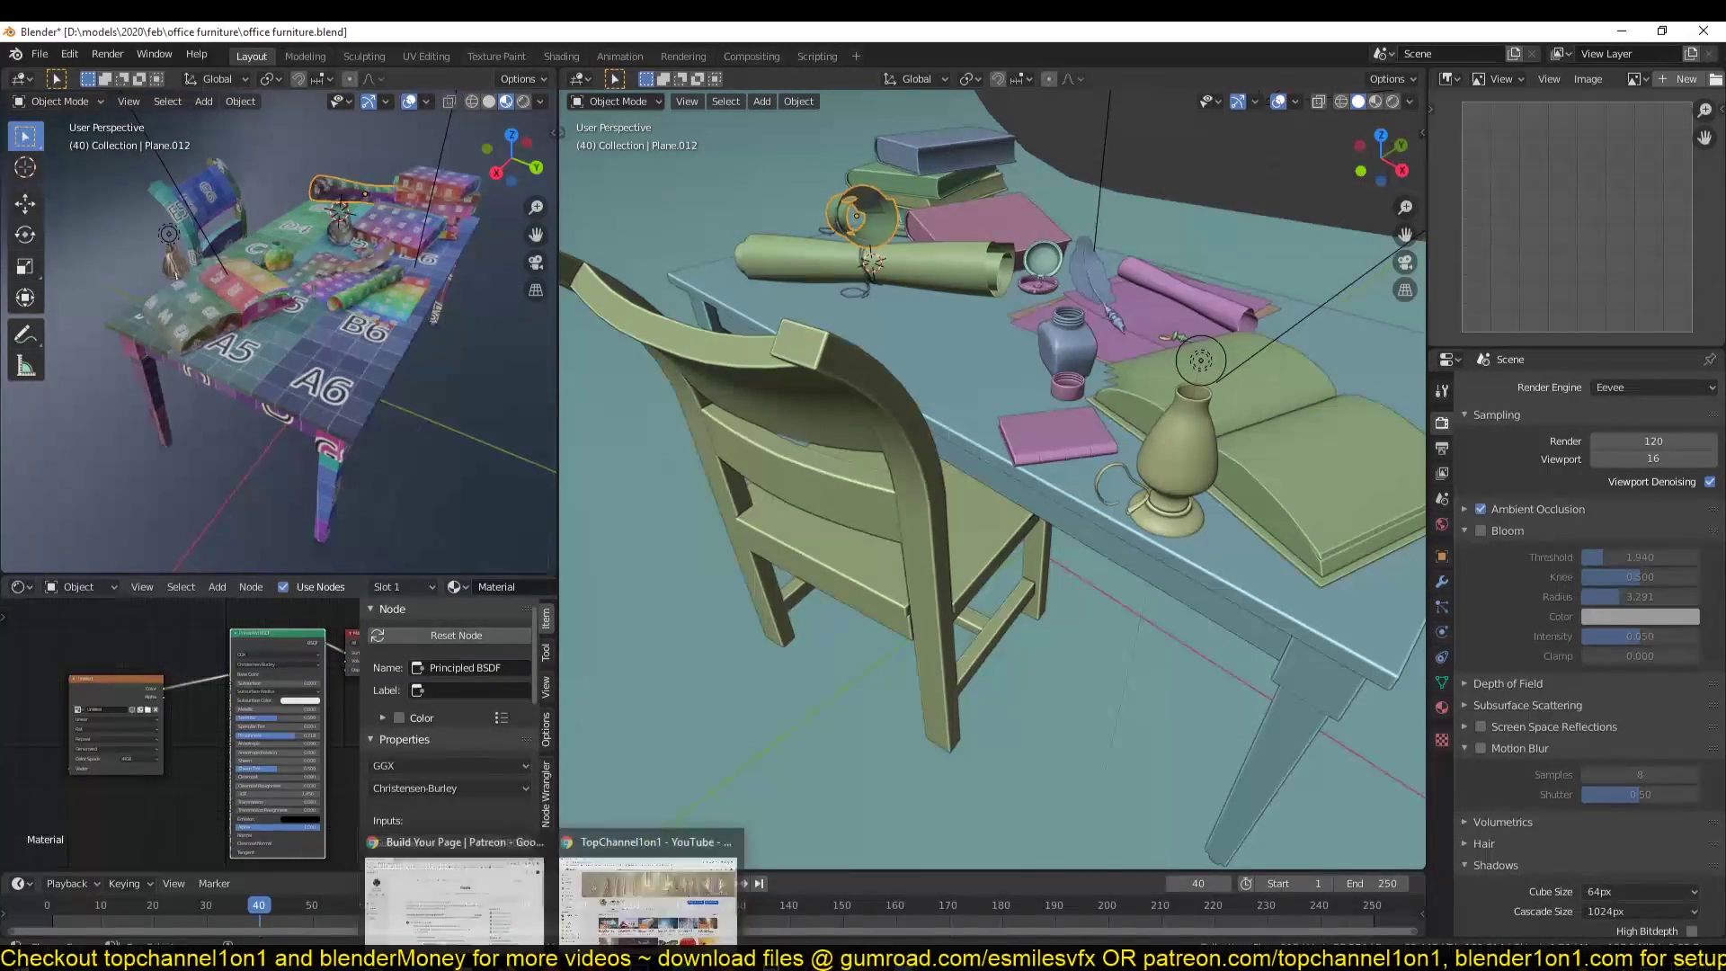
{"action": "left_click", "coordinate": [596, 930]}
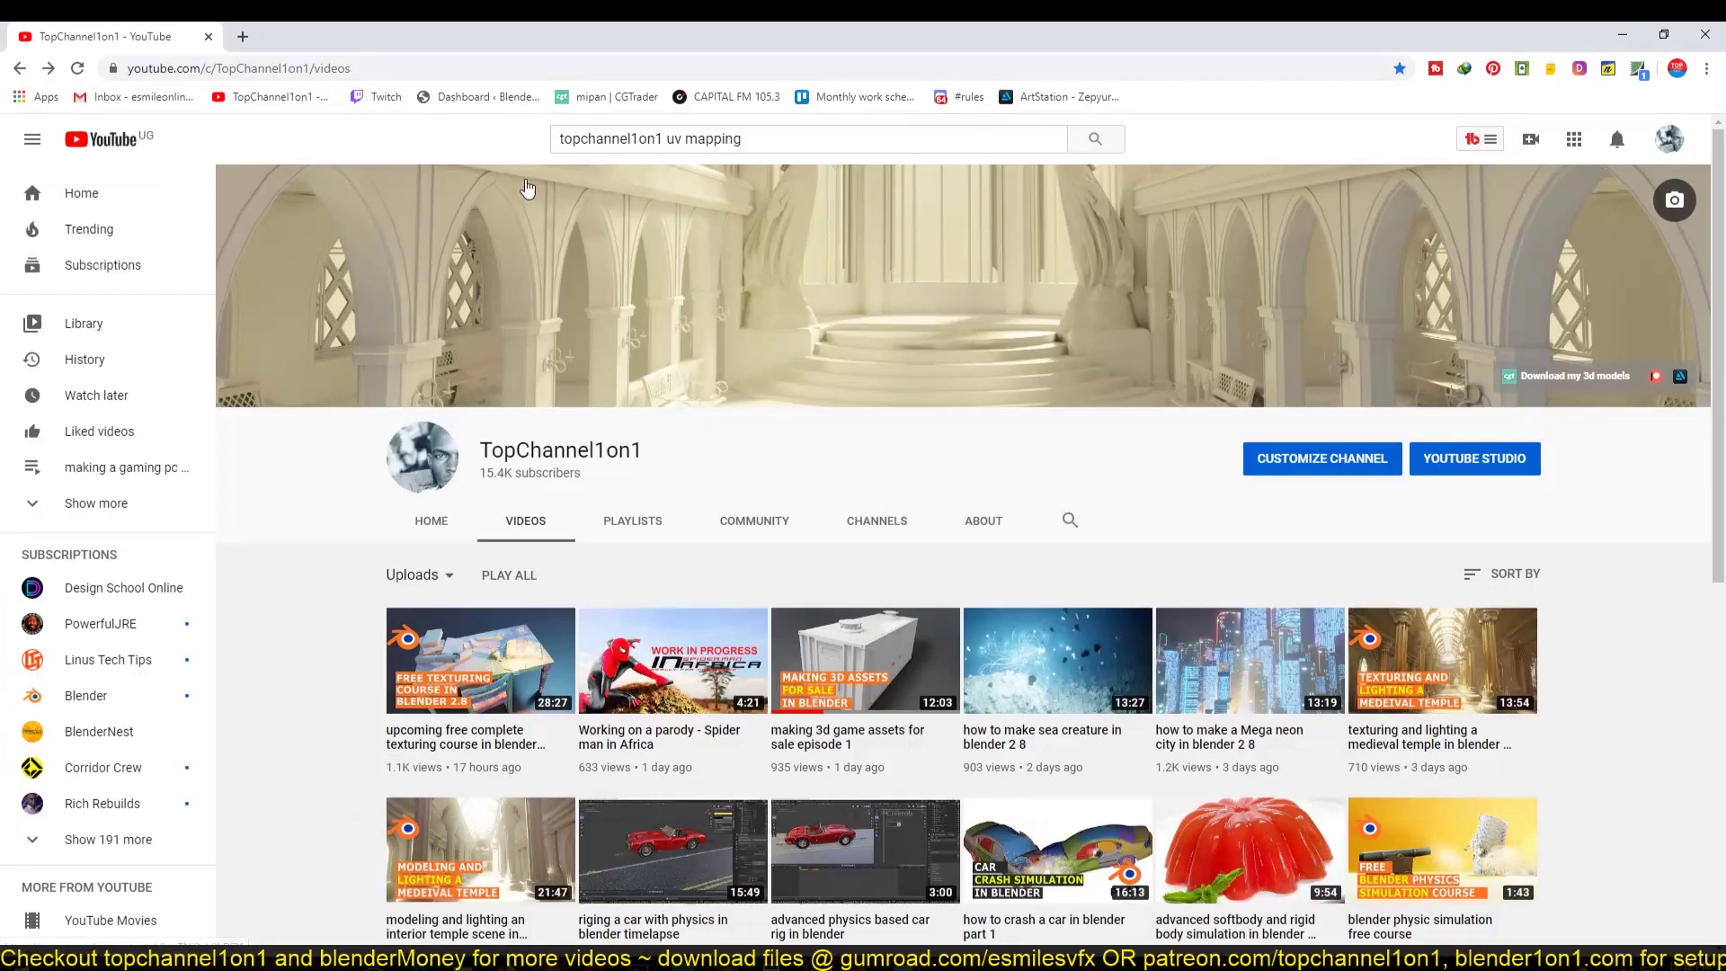
{"action": "left_click", "coordinate": [716, 139]}
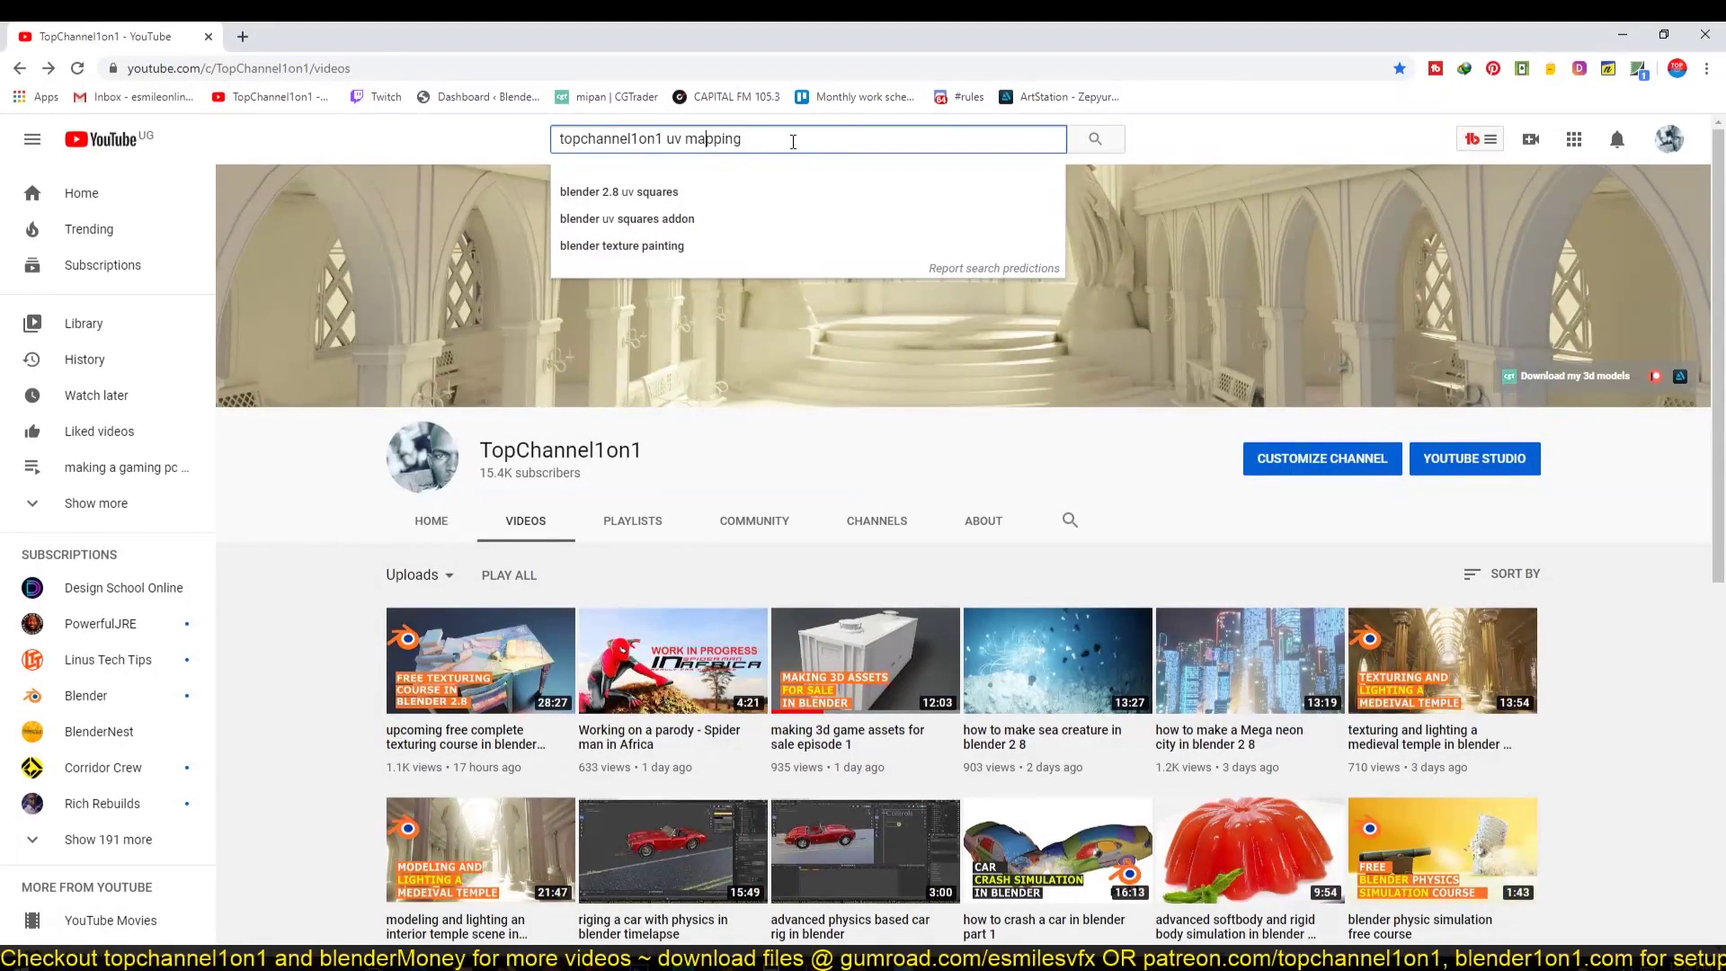
{"action": "key", "text": "Return"}
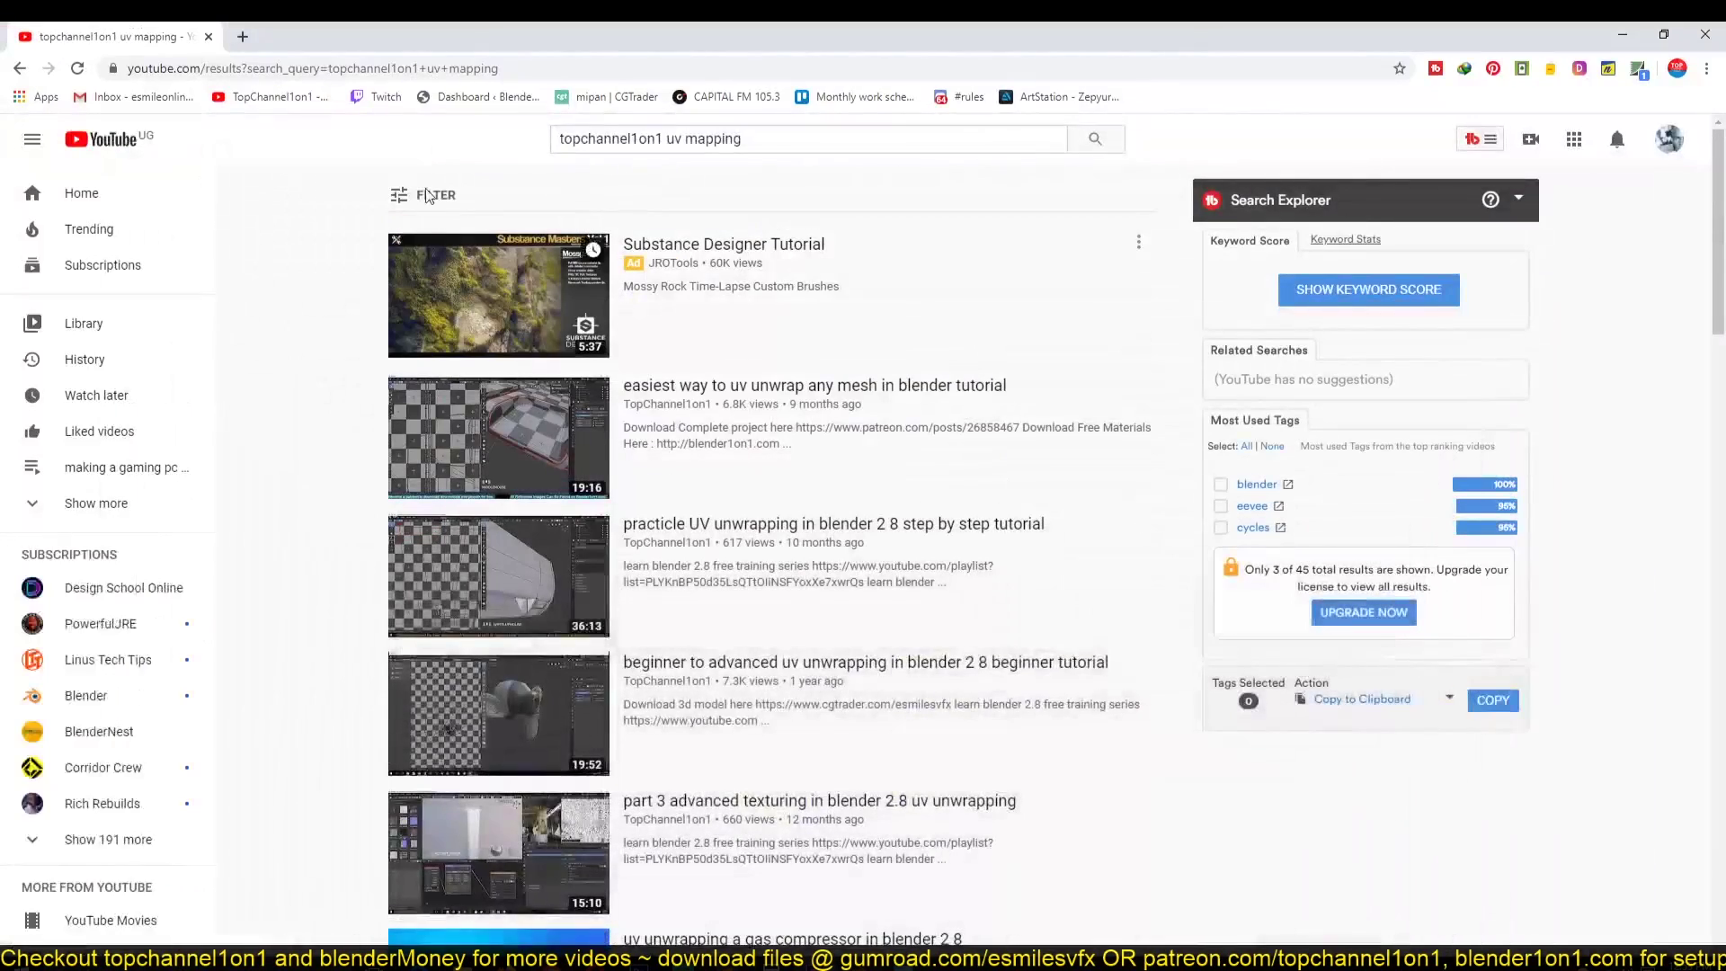
{"action": "left_click", "coordinate": [251, 100]}
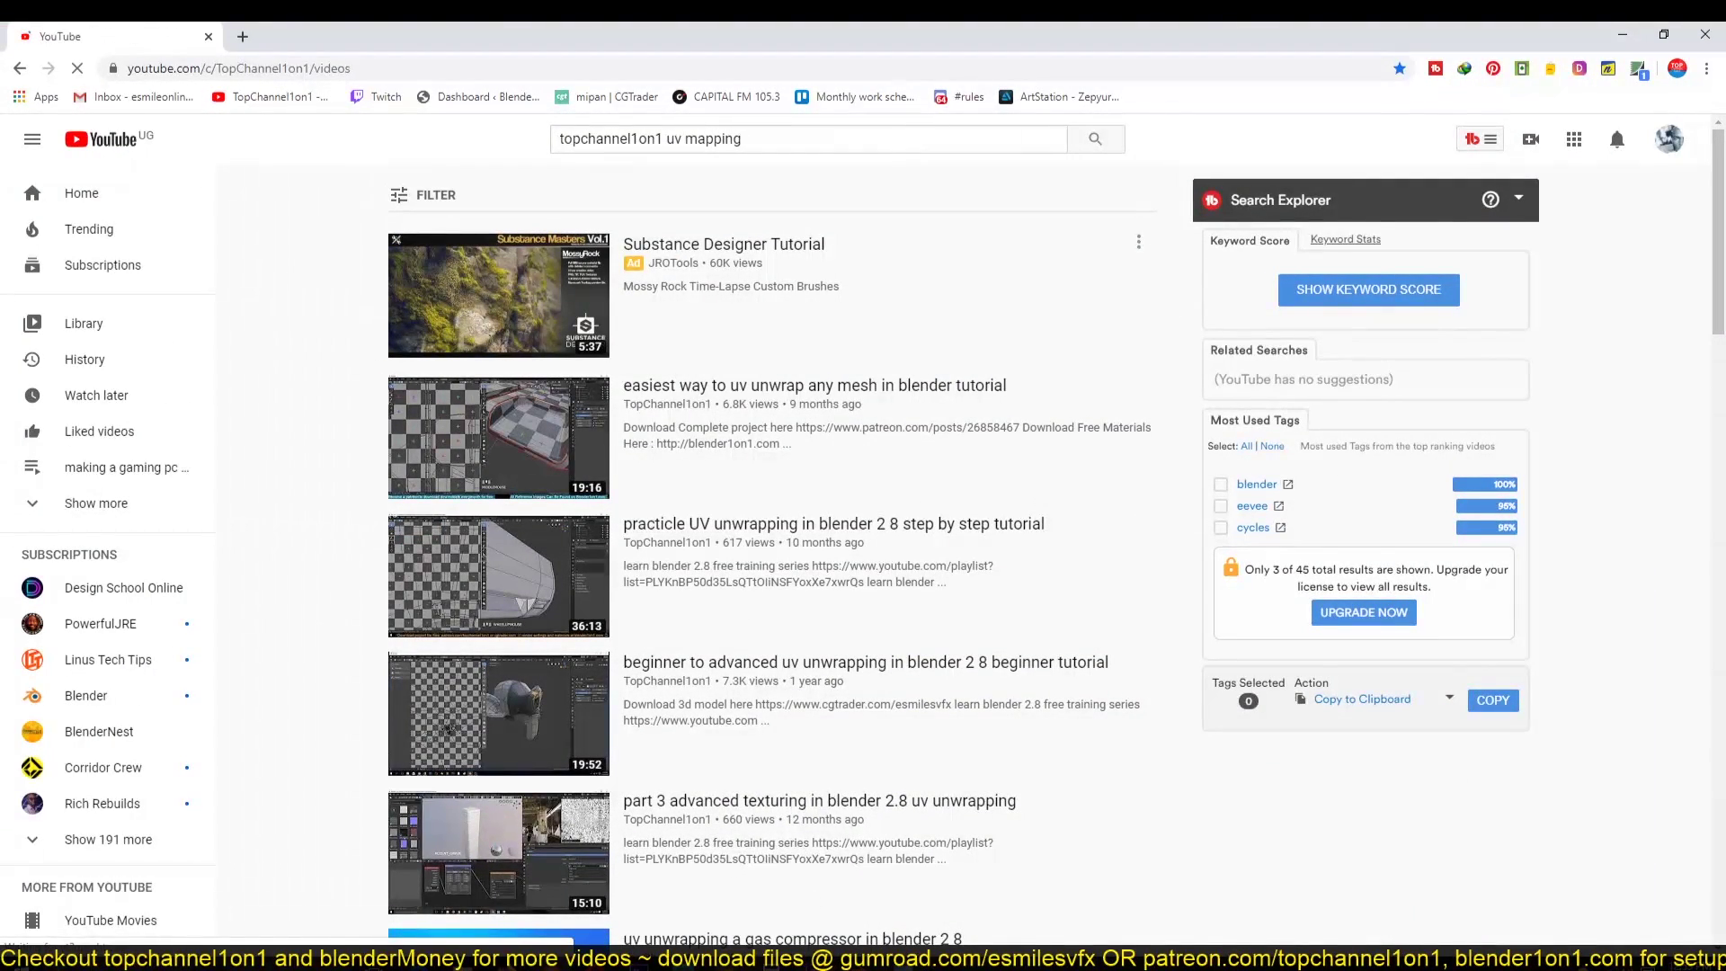
Step: Return to Blender, select the table and view the whole desk model in the larger viewport
{"action": "left_click", "coordinate": [861, 956]}
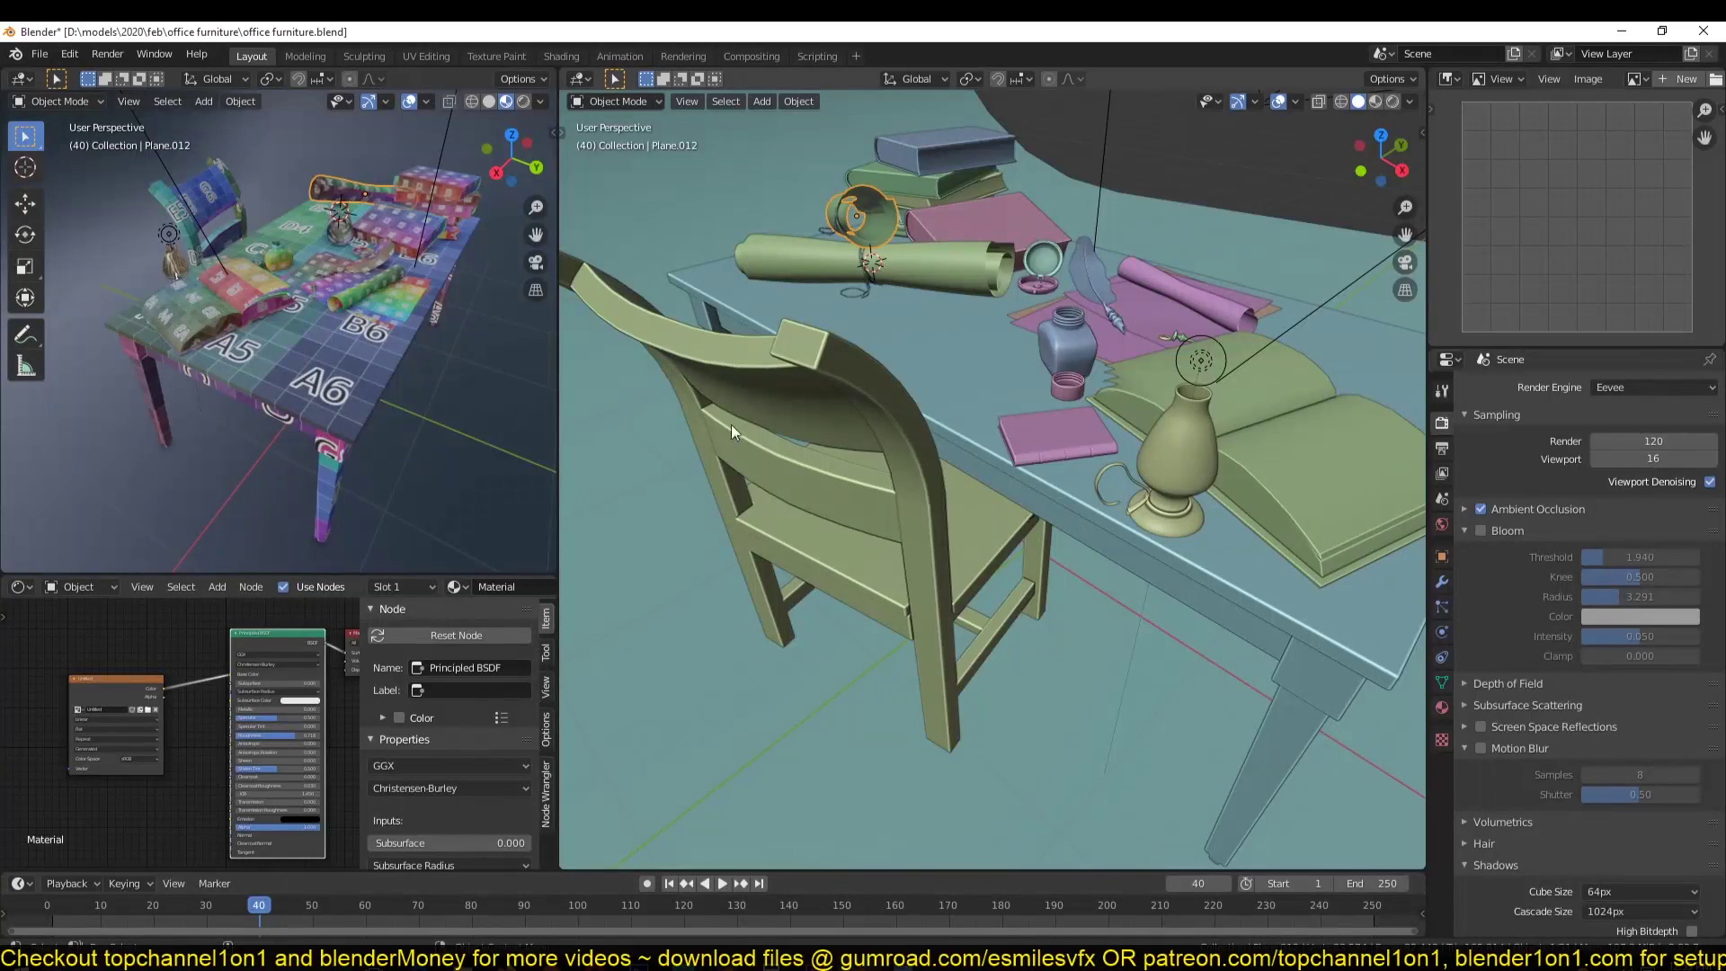
{"action": "left_click", "coordinate": [1013, 389]}
{"action": "middle_click_drag", "start_coordinate": [1123, 342], "coordinate": [984, 300]}
{"action": "scroll", "coordinate": [958, 317], "scroll_direction": "down", "scroll_amount": 2}
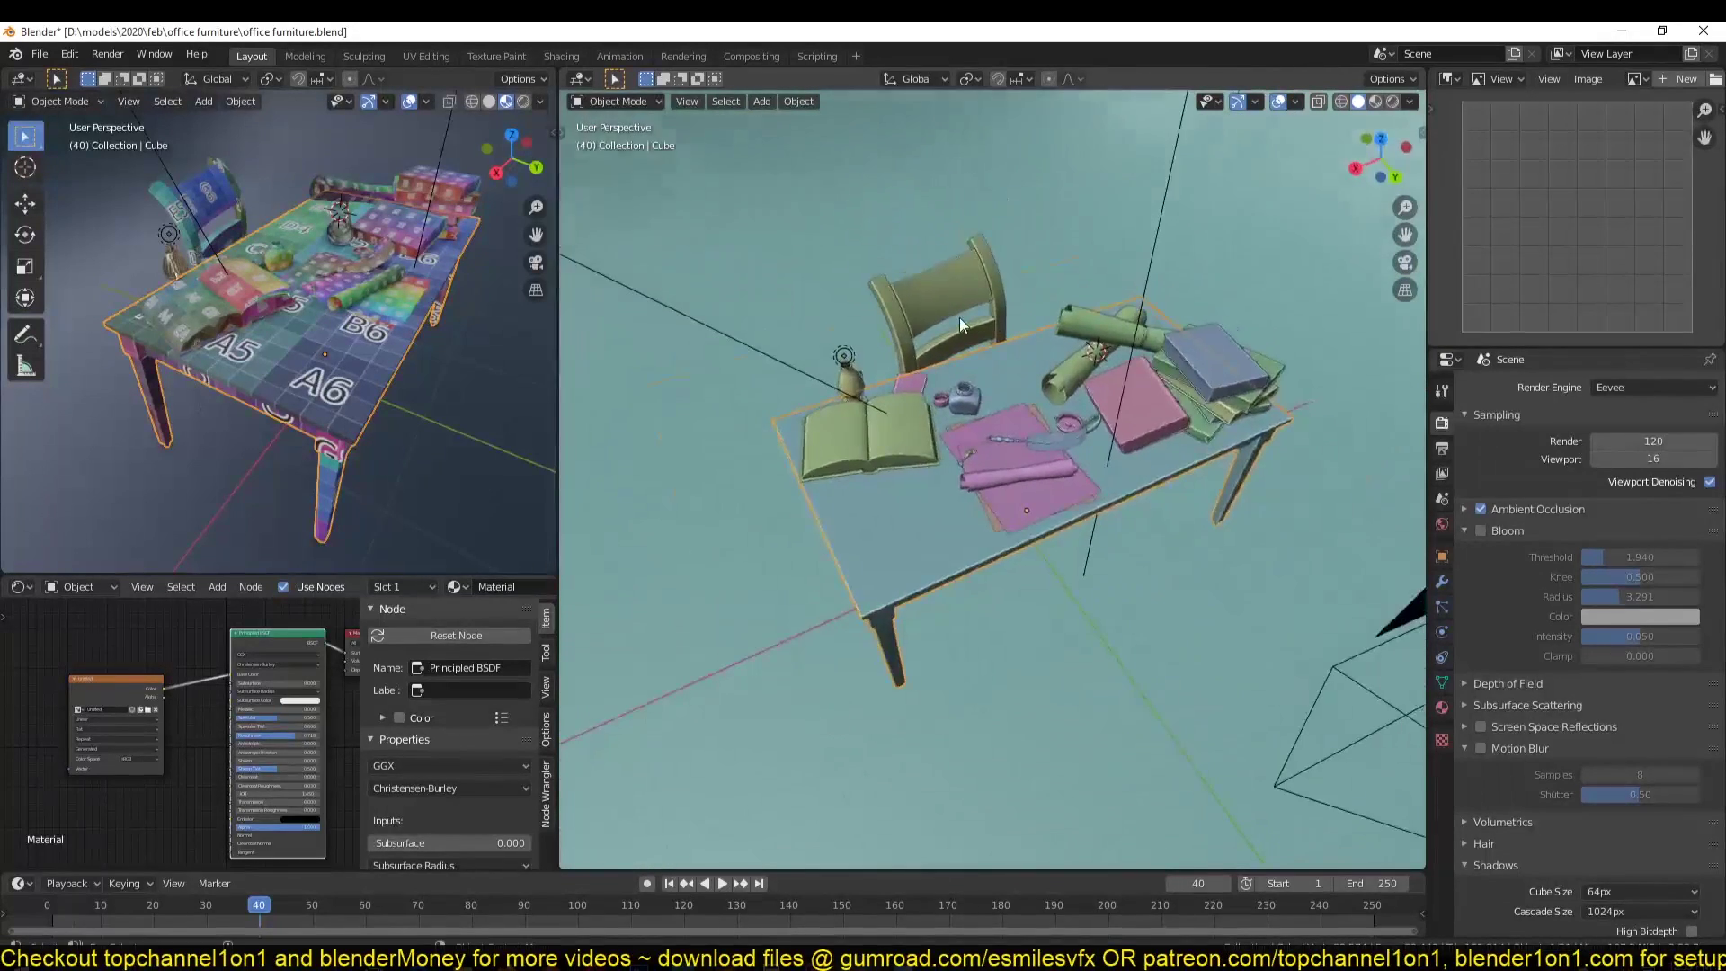
{"action": "scroll", "coordinate": [959, 316], "scroll_direction": "up", "scroll_amount": 5}
{"action": "scroll", "coordinate": [959, 316], "scroll_direction": "down", "scroll_amount": 5}
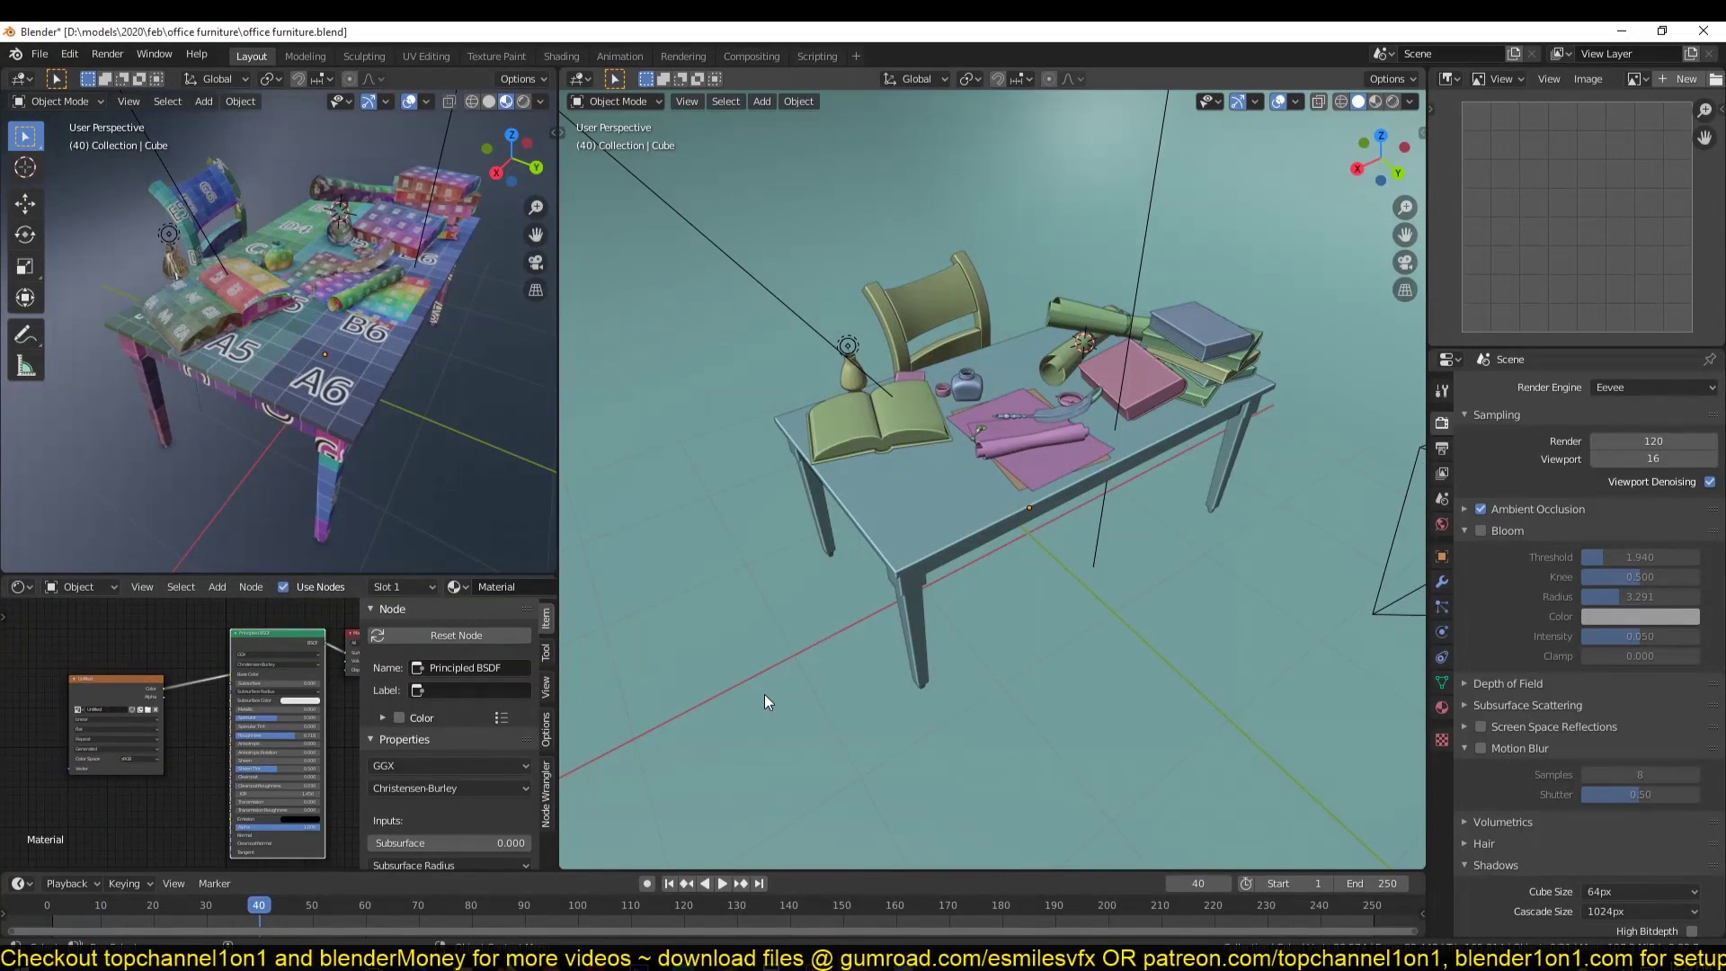
{"action": "scroll", "coordinate": [776, 684], "scroll_direction": "up", "scroll_amount": 2}
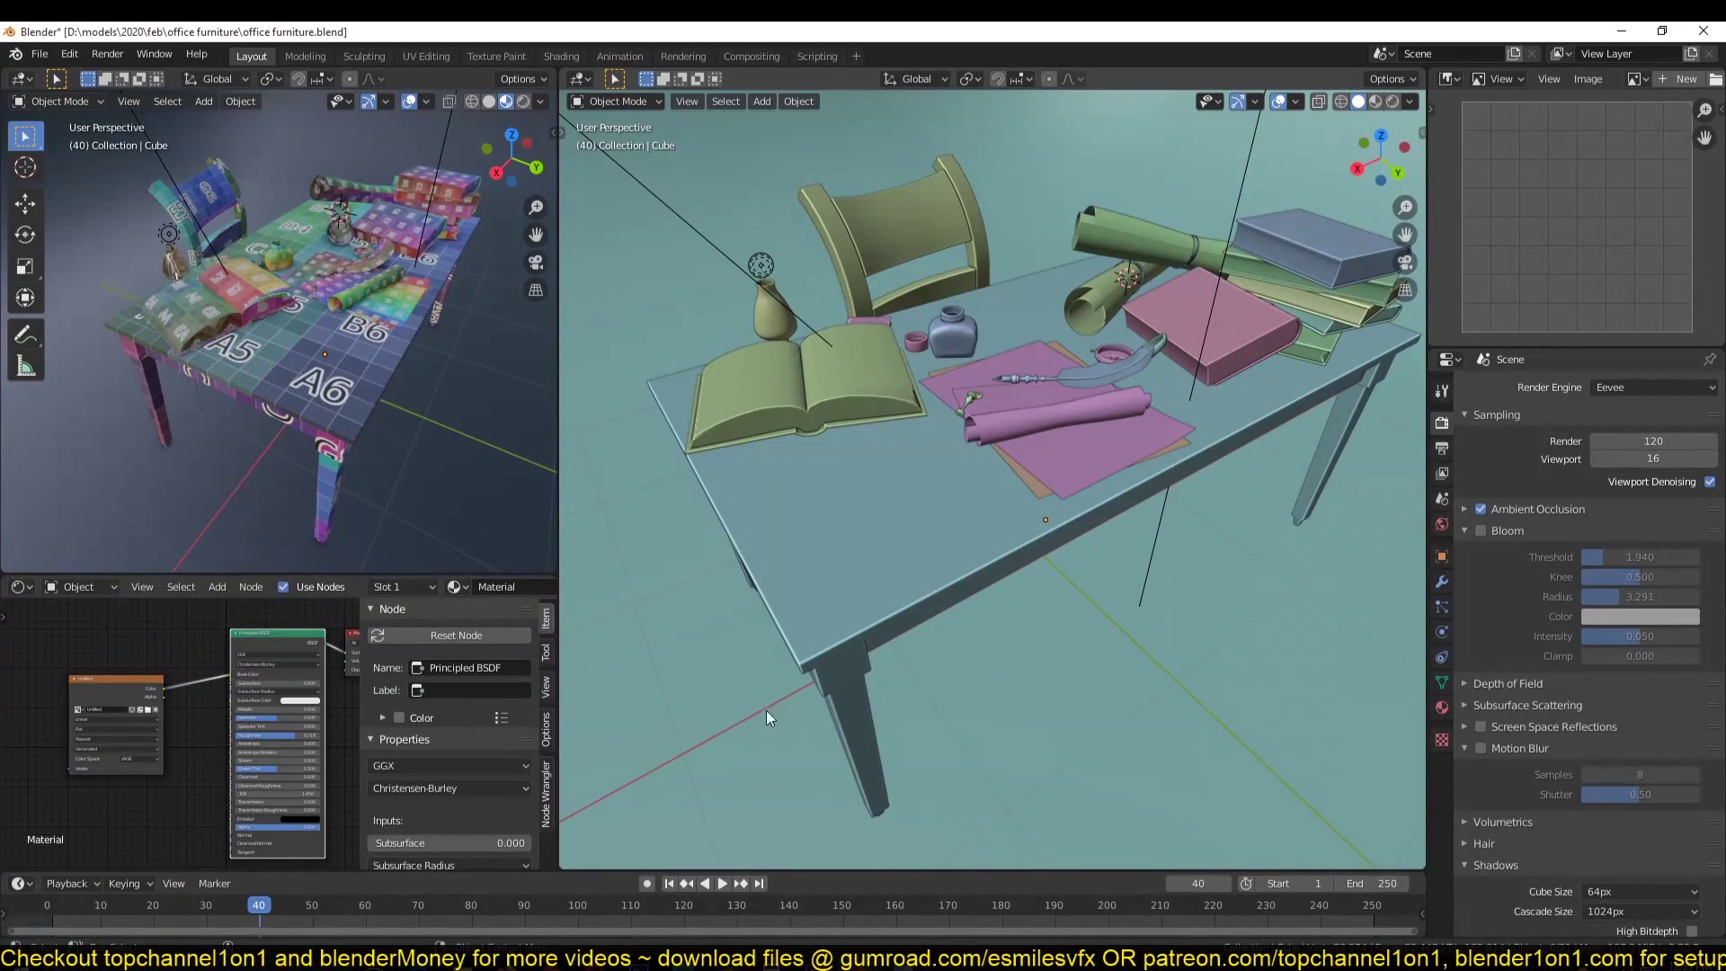
Step: Switch to the other browser and look through the TopChannel1on1 Patreon page, the Gumroad store and the blender1on1.com site
{"action": "key", "text": "alt+Tab"}
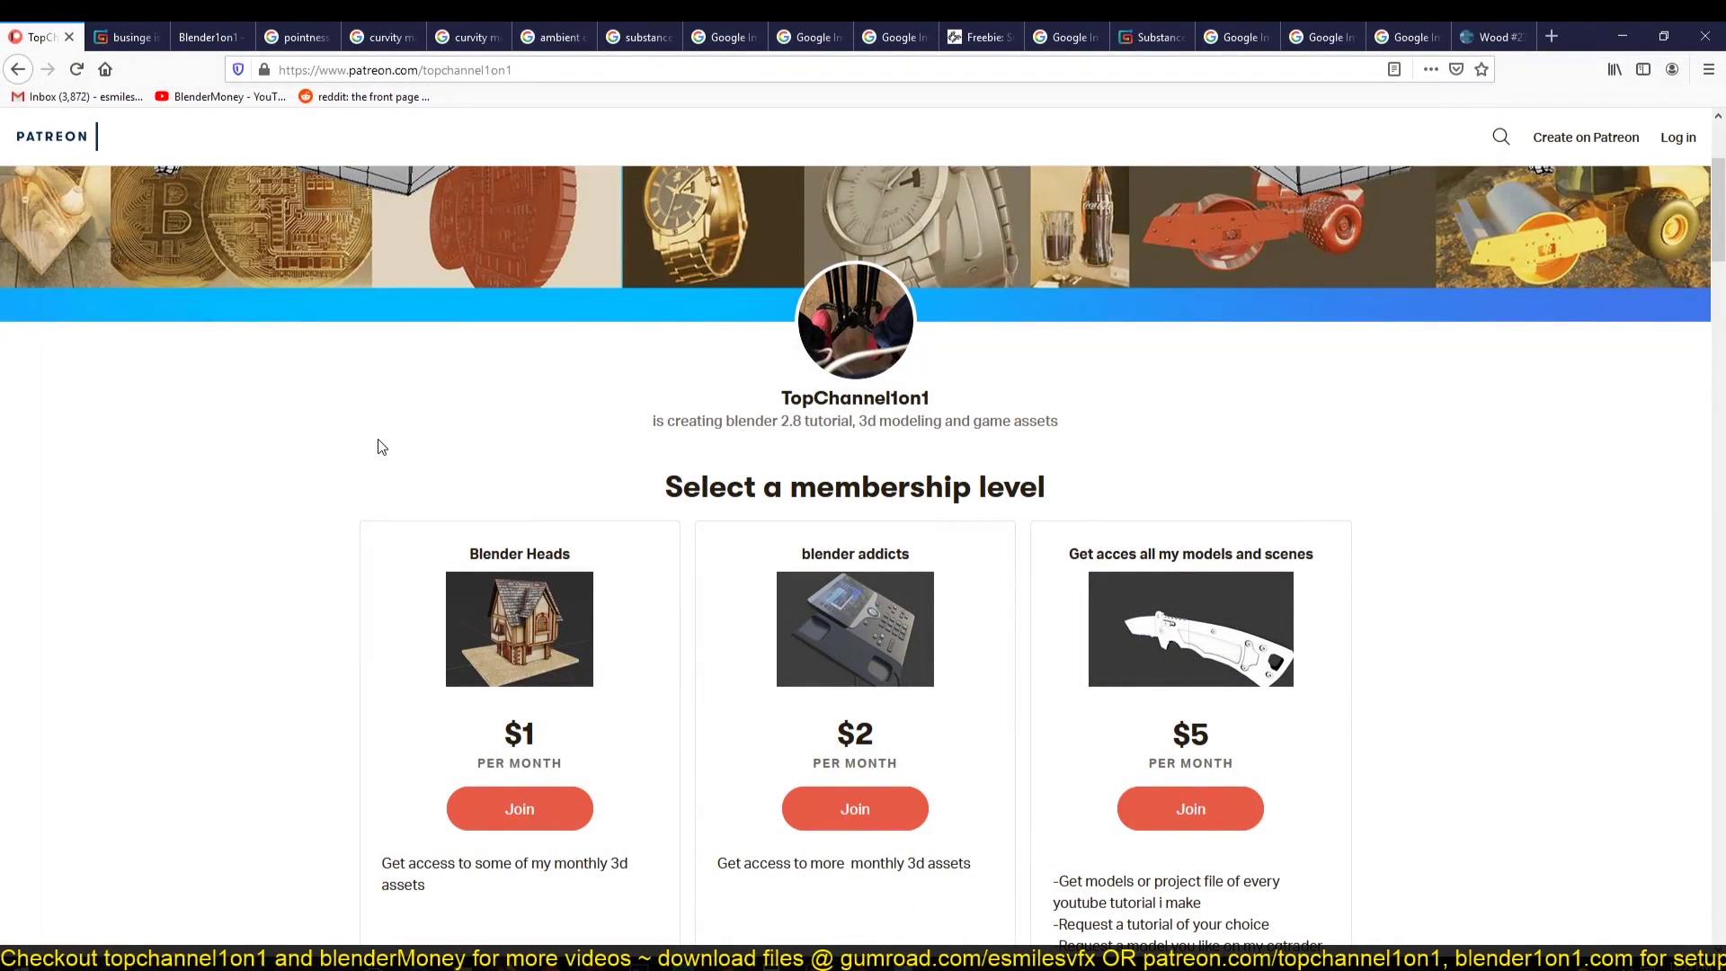
{"action": "left_click", "coordinate": [109, 34]}
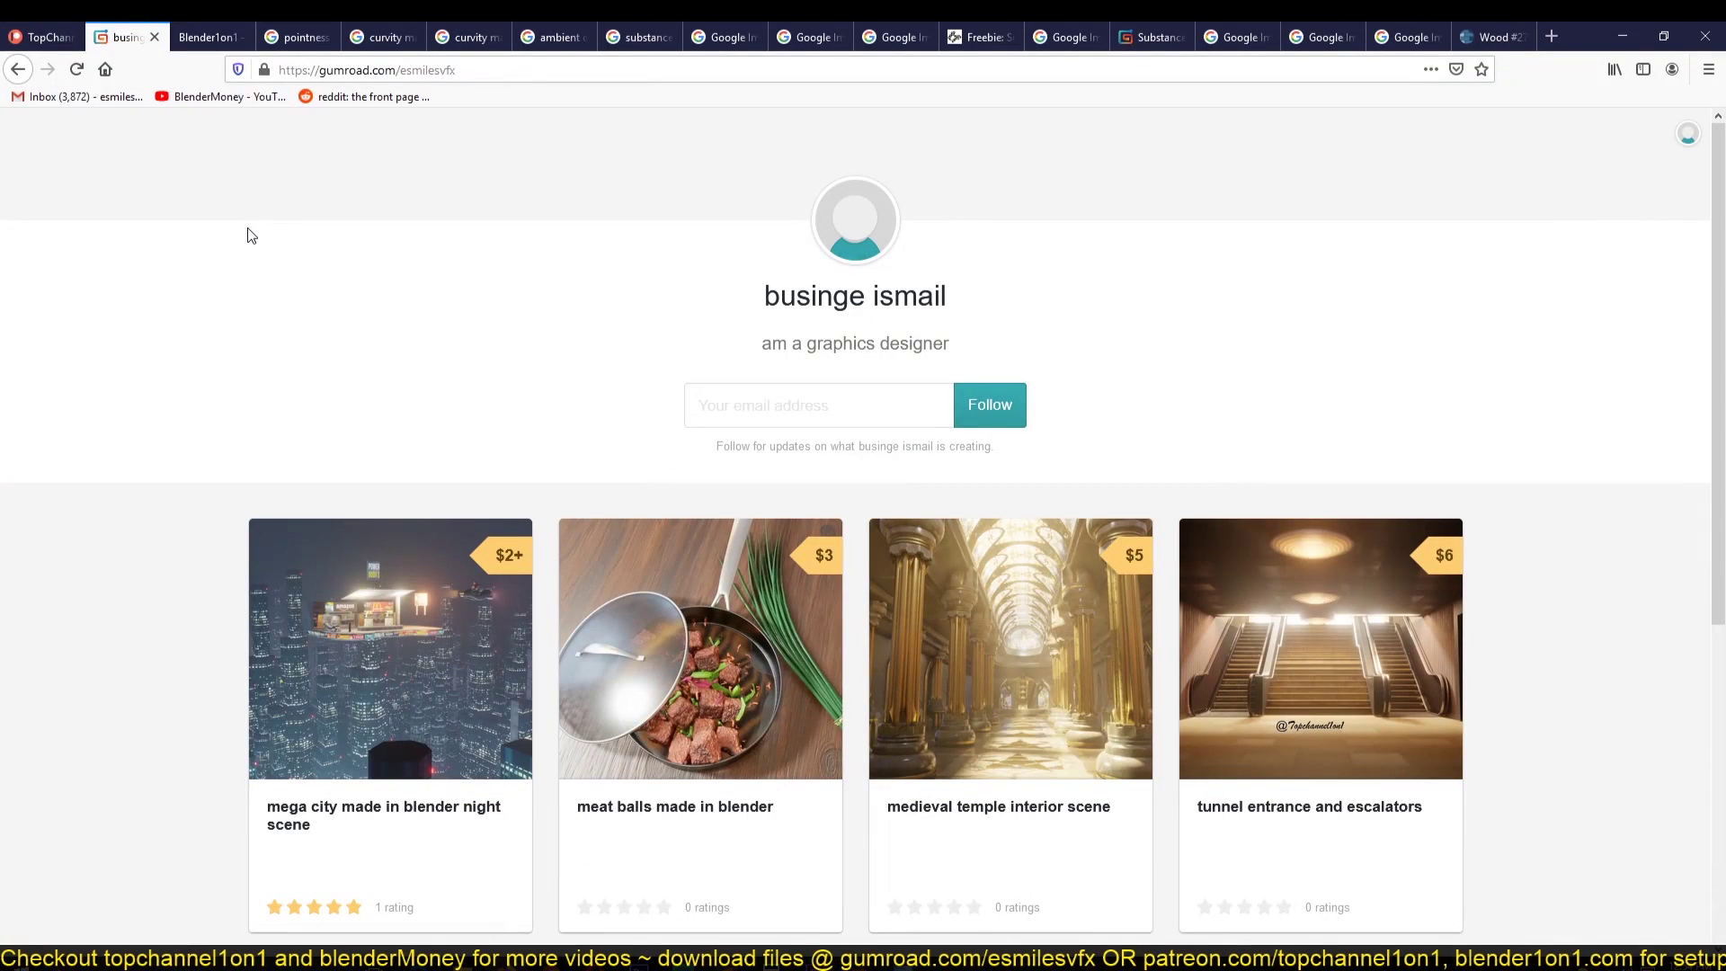
{"action": "scroll", "coordinate": [493, 339], "scroll_direction": "down", "scroll_amount": 5}
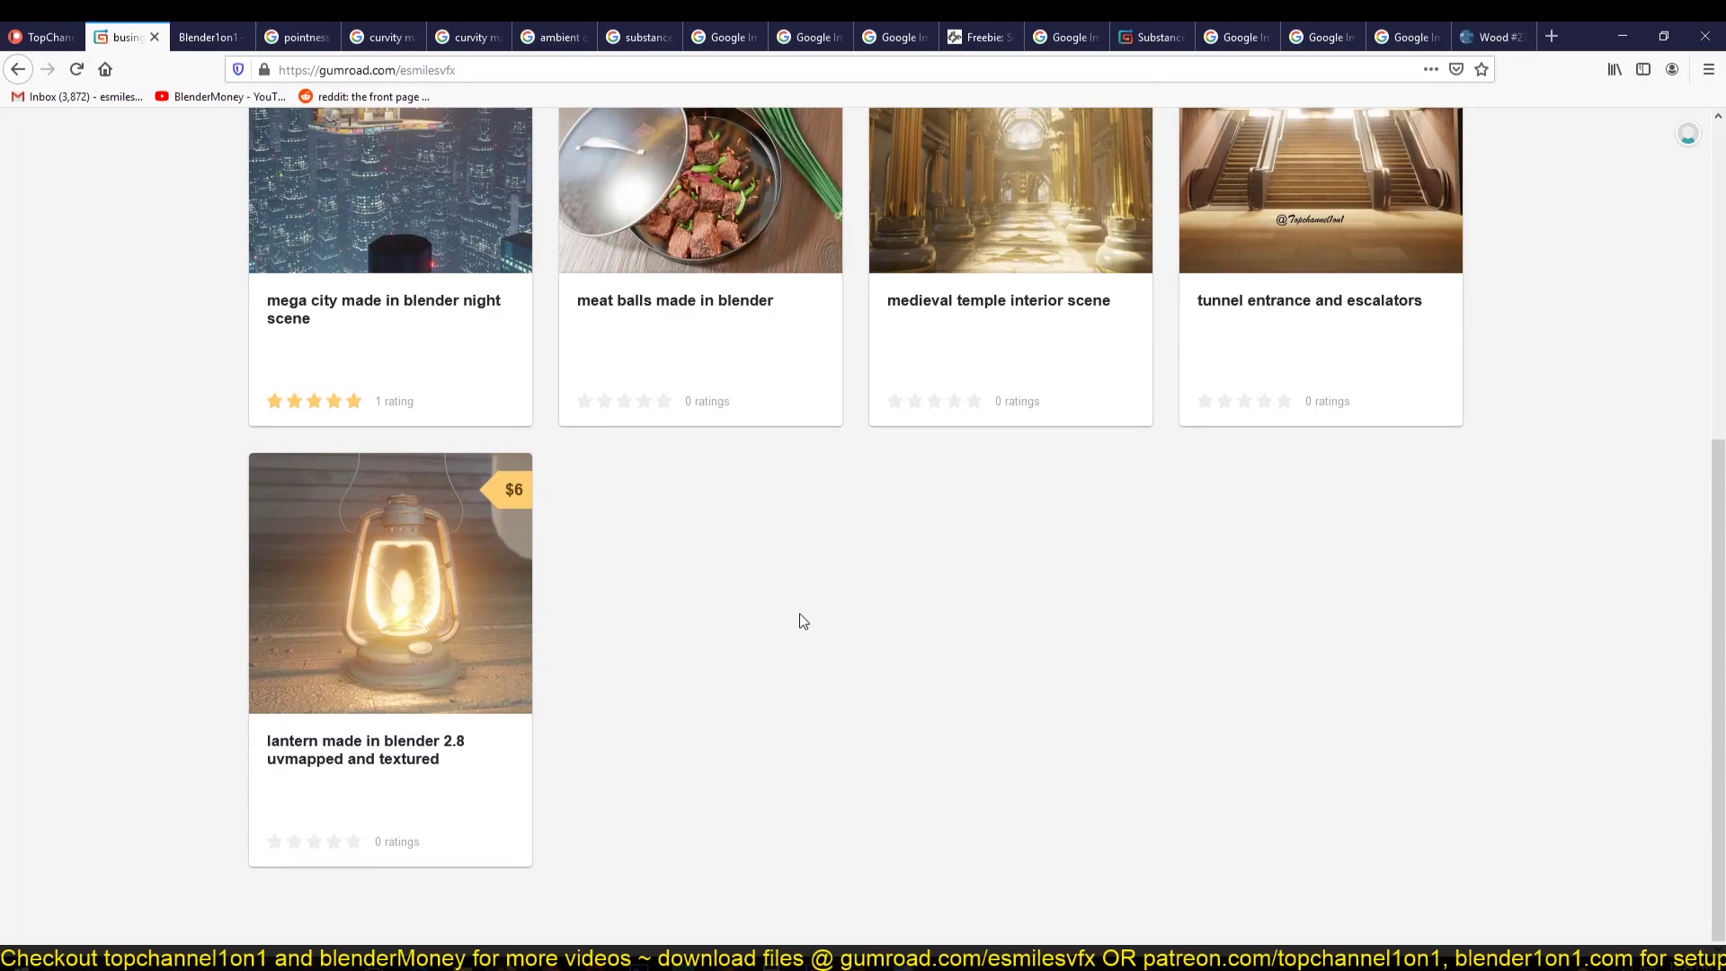
{"action": "scroll", "coordinate": [444, 562], "scroll_direction": "up", "scroll_amount": 5}
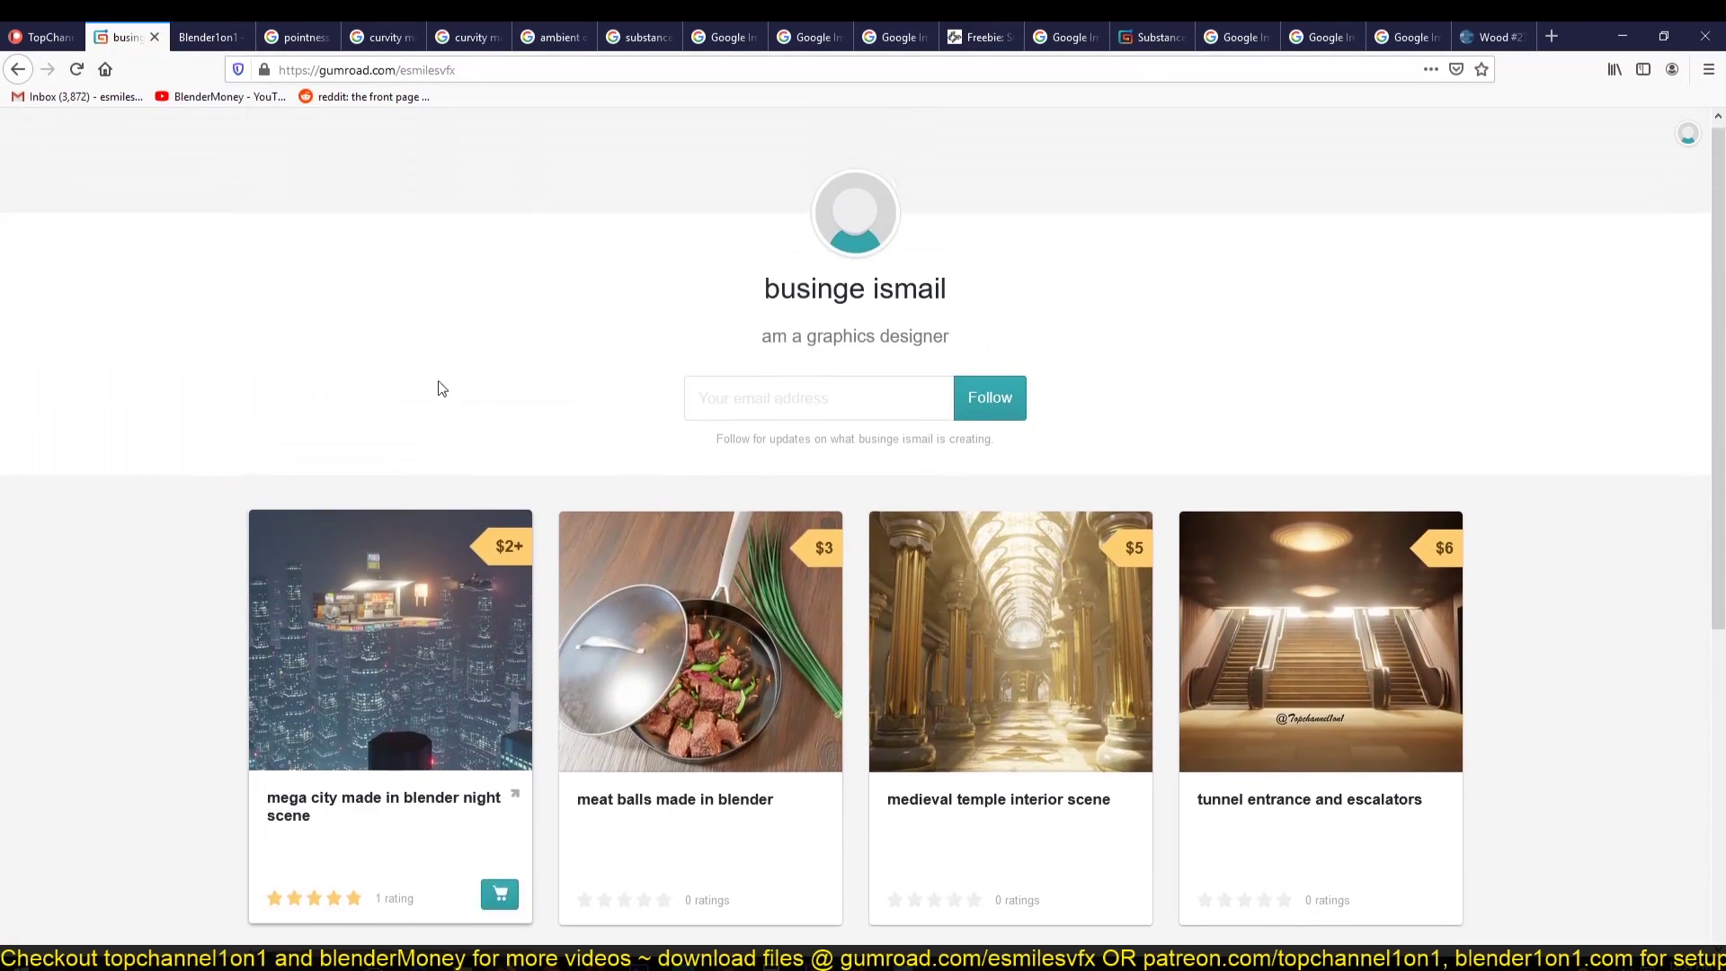
{"action": "left_click", "coordinate": [190, 35]}
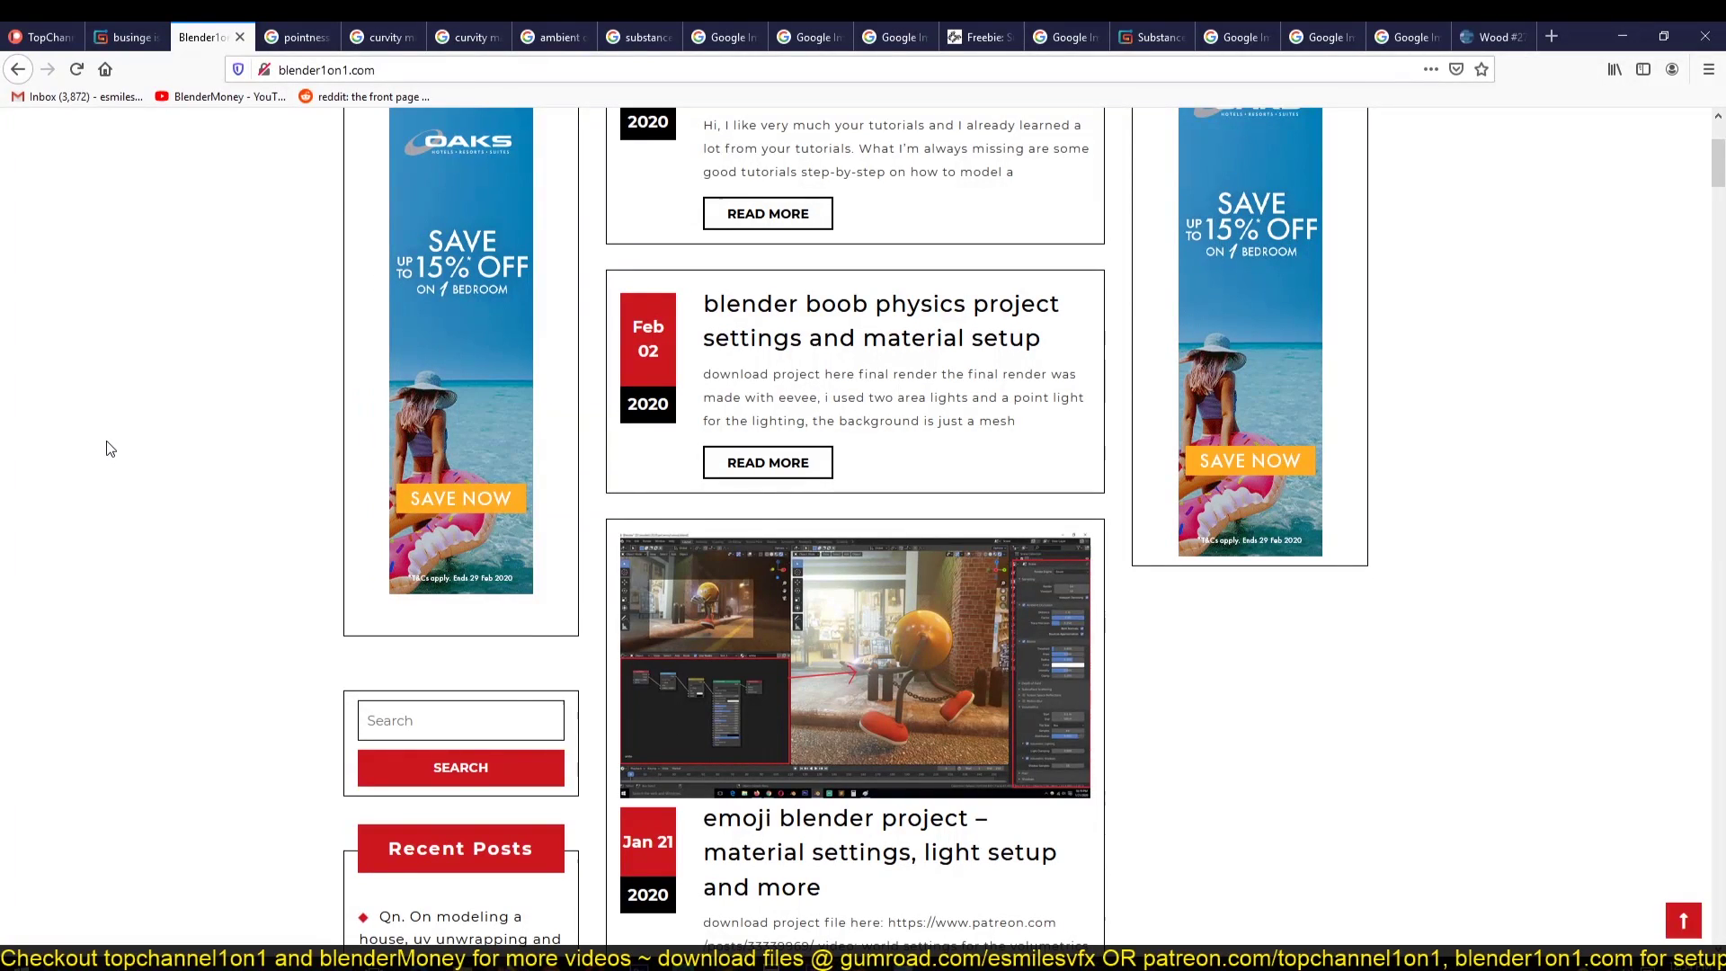
{"action": "scroll", "coordinate": [106, 448], "scroll_direction": "up", "scroll_amount": 3}
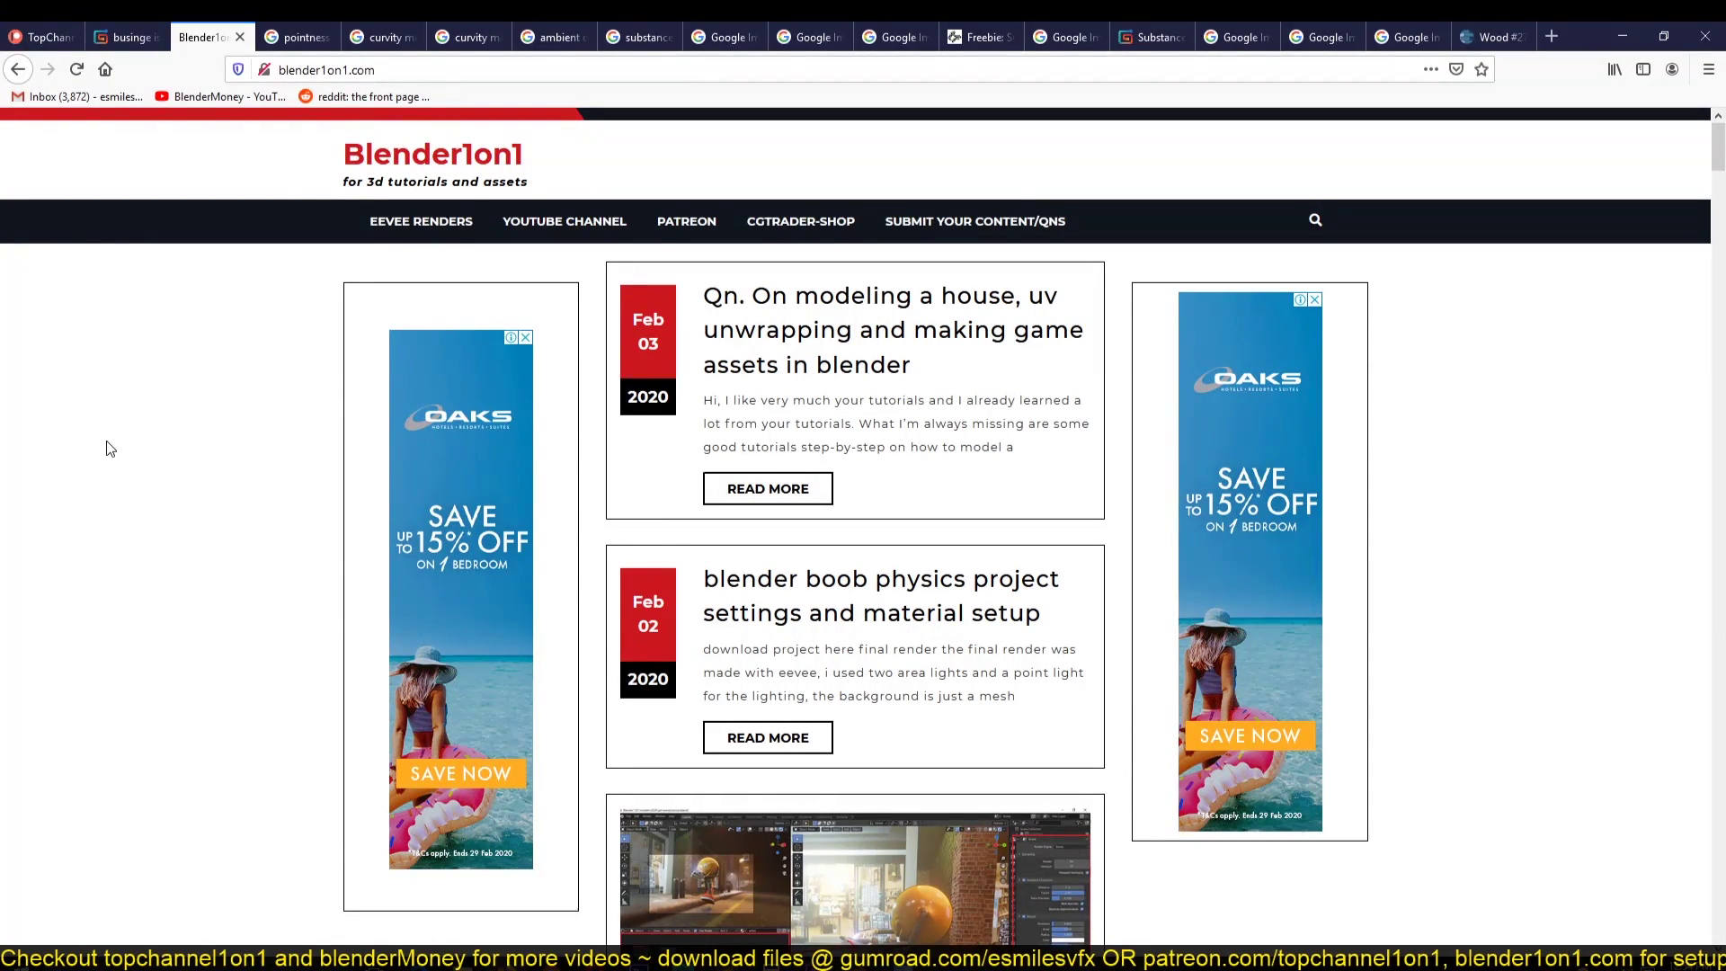
{"action": "left_click", "coordinate": [142, 26]}
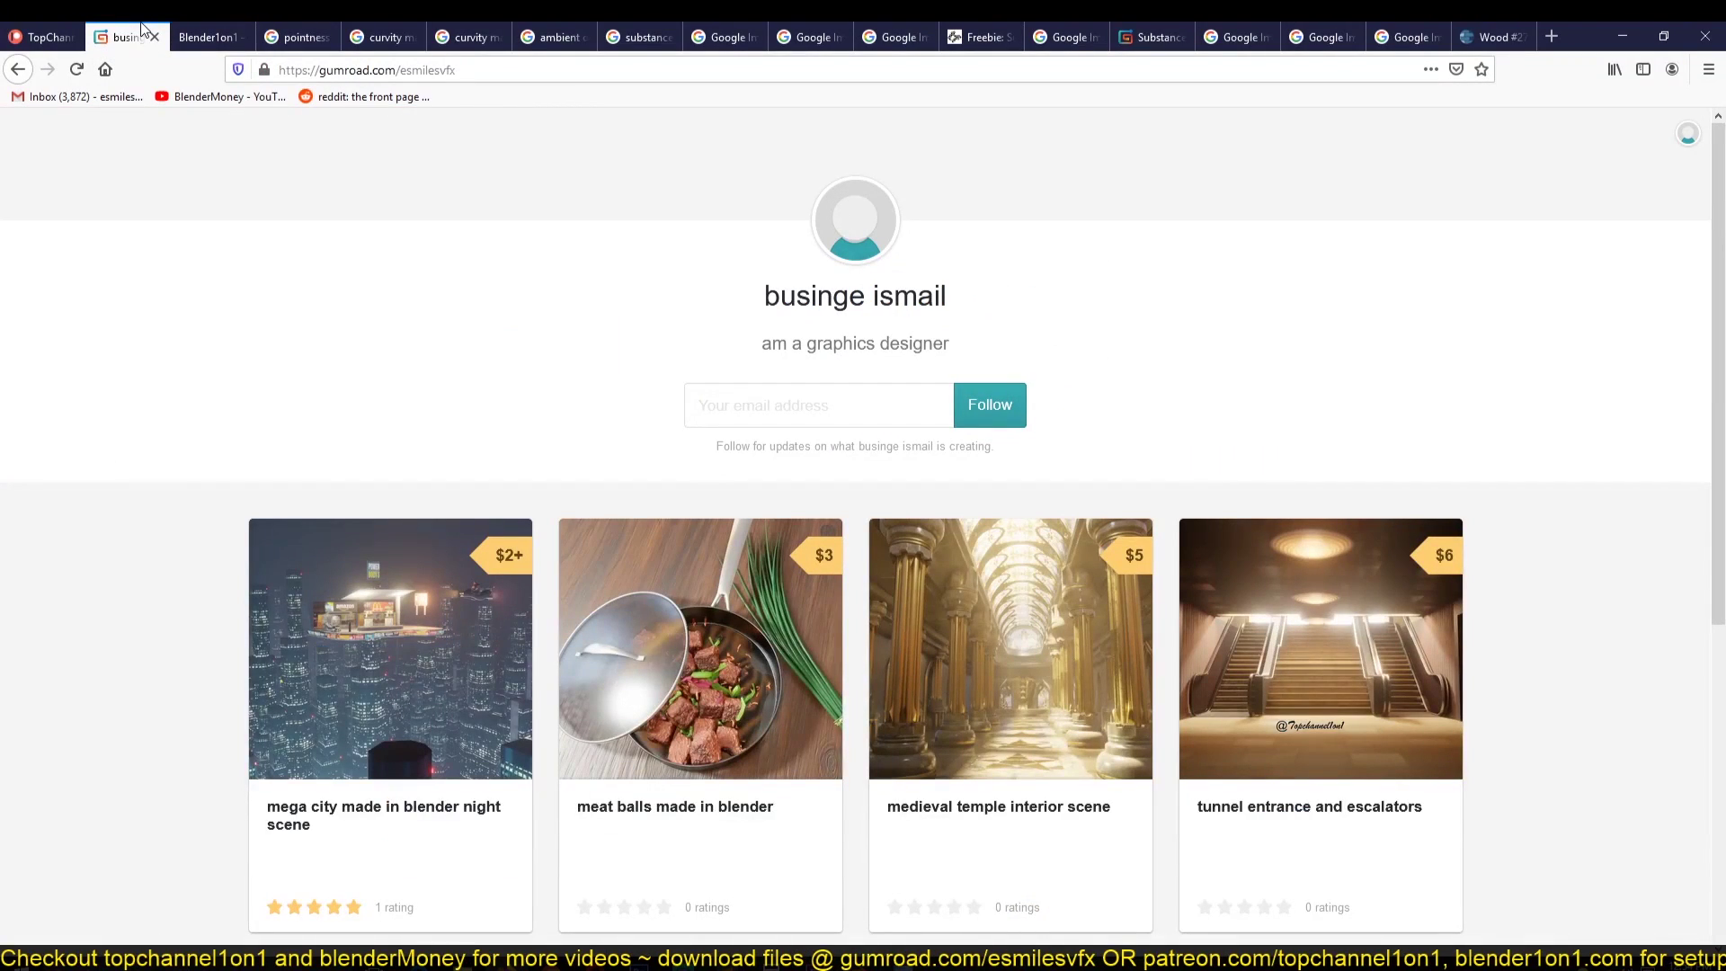
{"action": "left_click", "coordinate": [204, 28]}
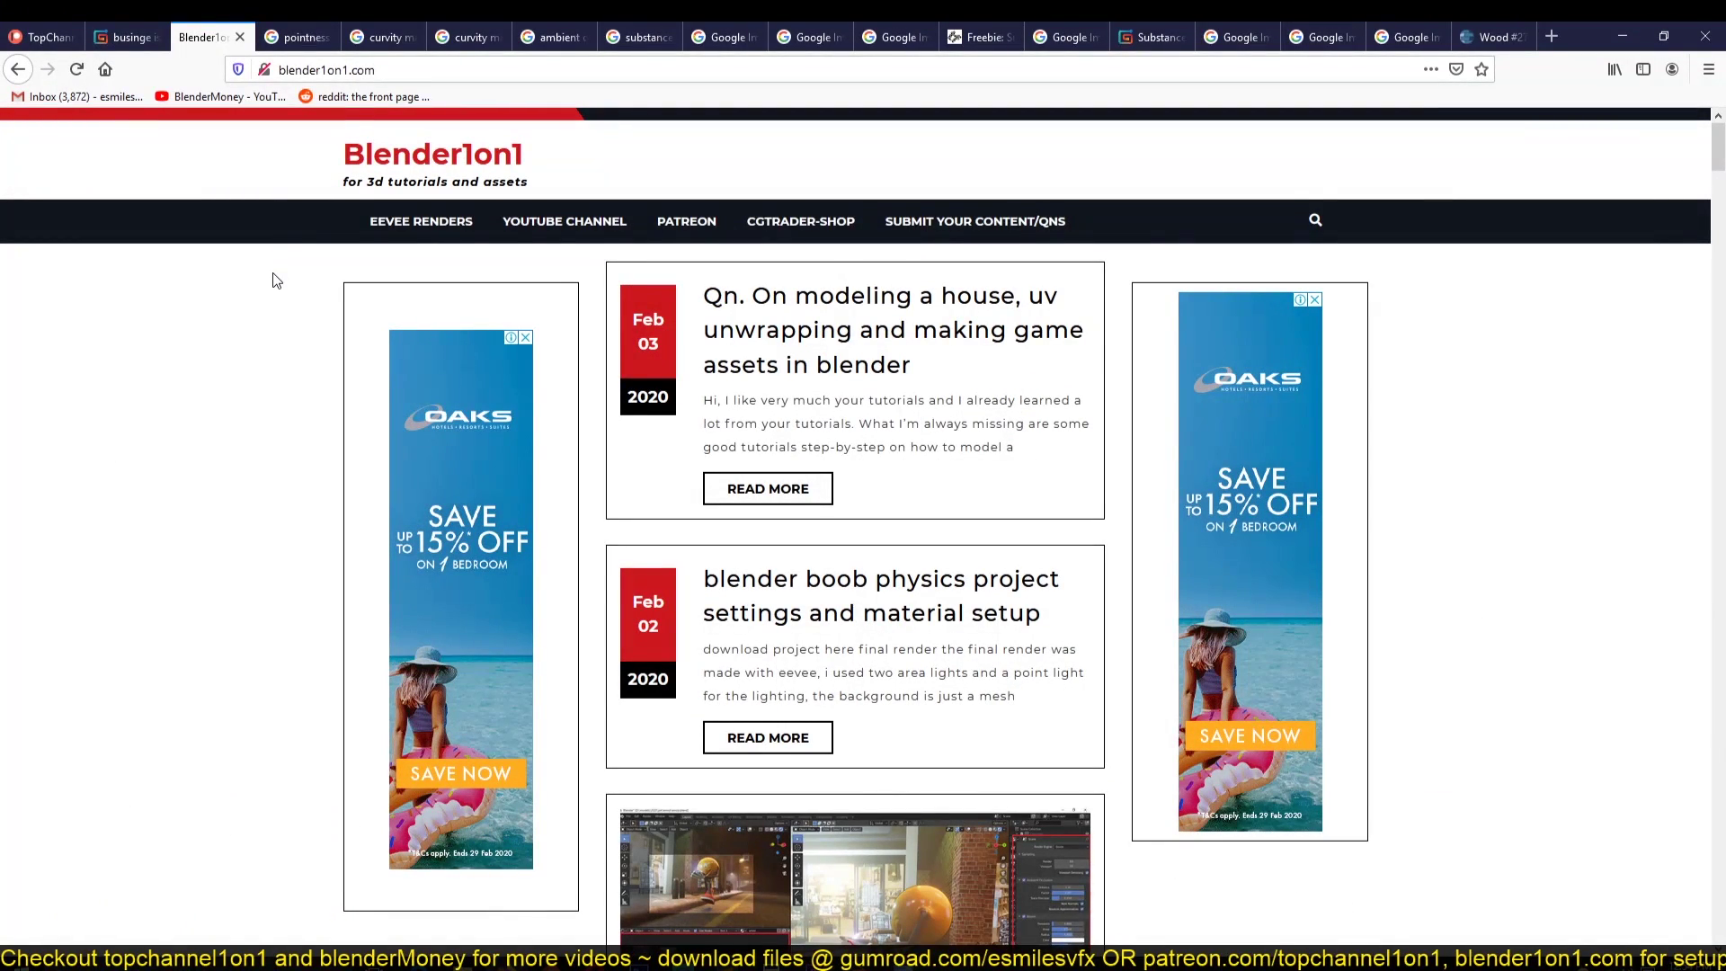
{"action": "scroll", "coordinate": [273, 279], "scroll_direction": "down", "scroll_amount": 4}
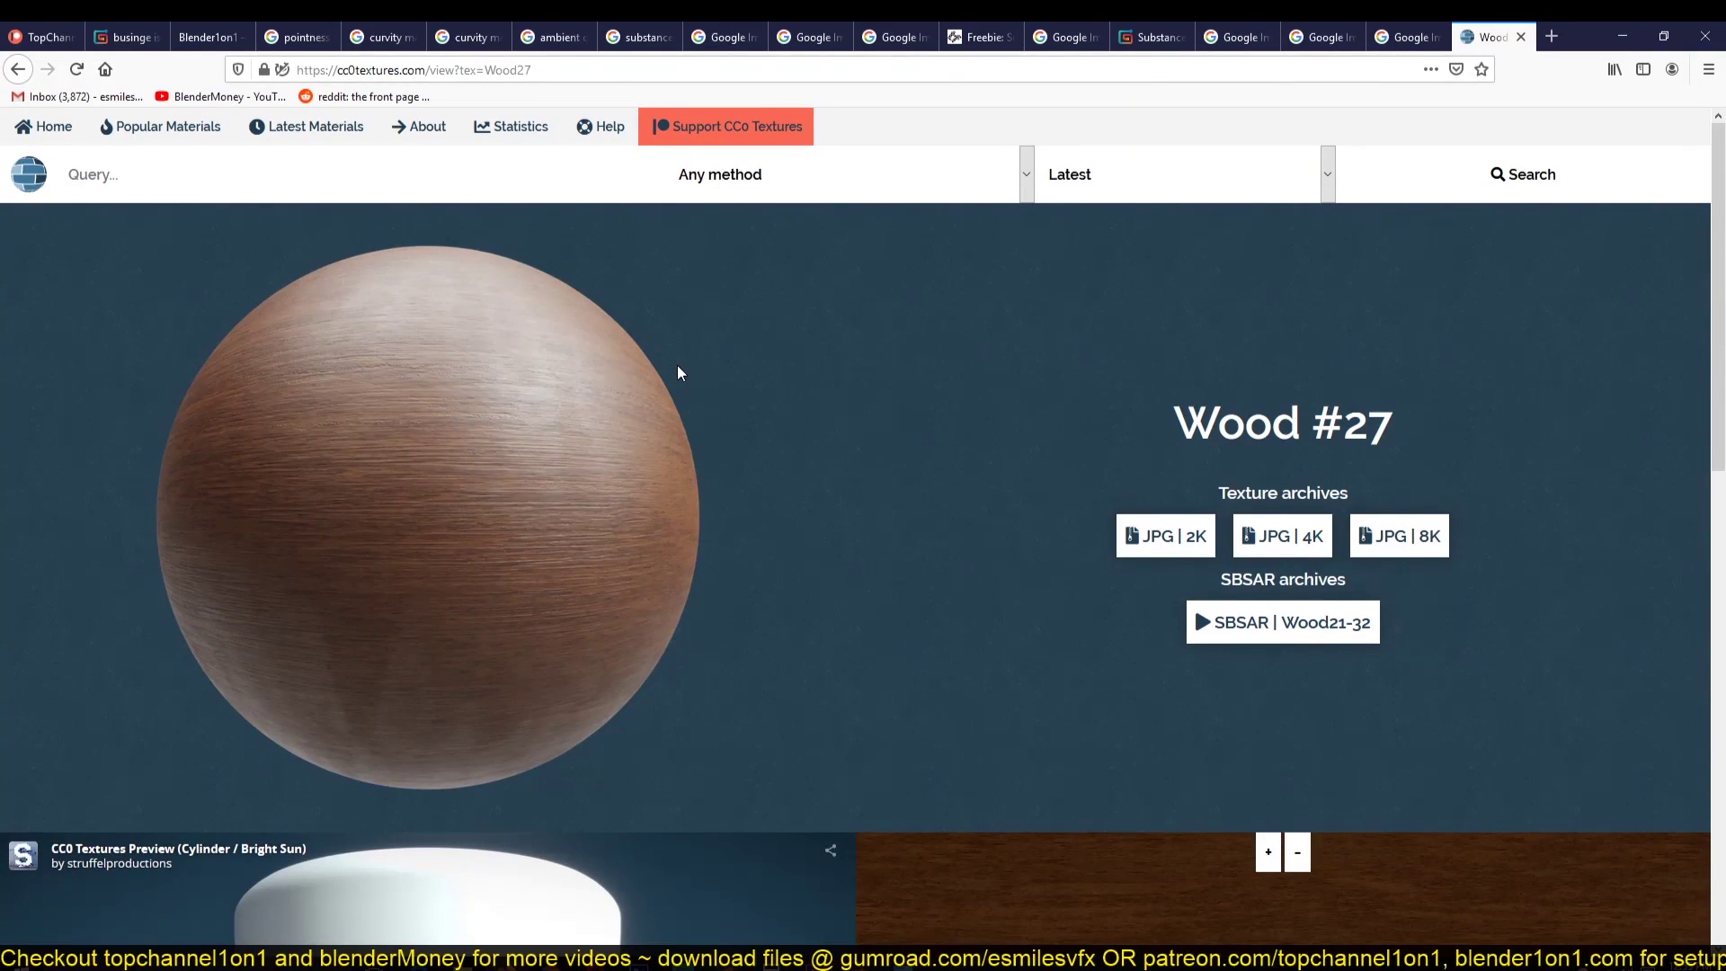
Step: View the Substance Painter material references, from the polished old wood image through to the oxidized bronze one
{"action": "left_click", "coordinate": [730, 36]}
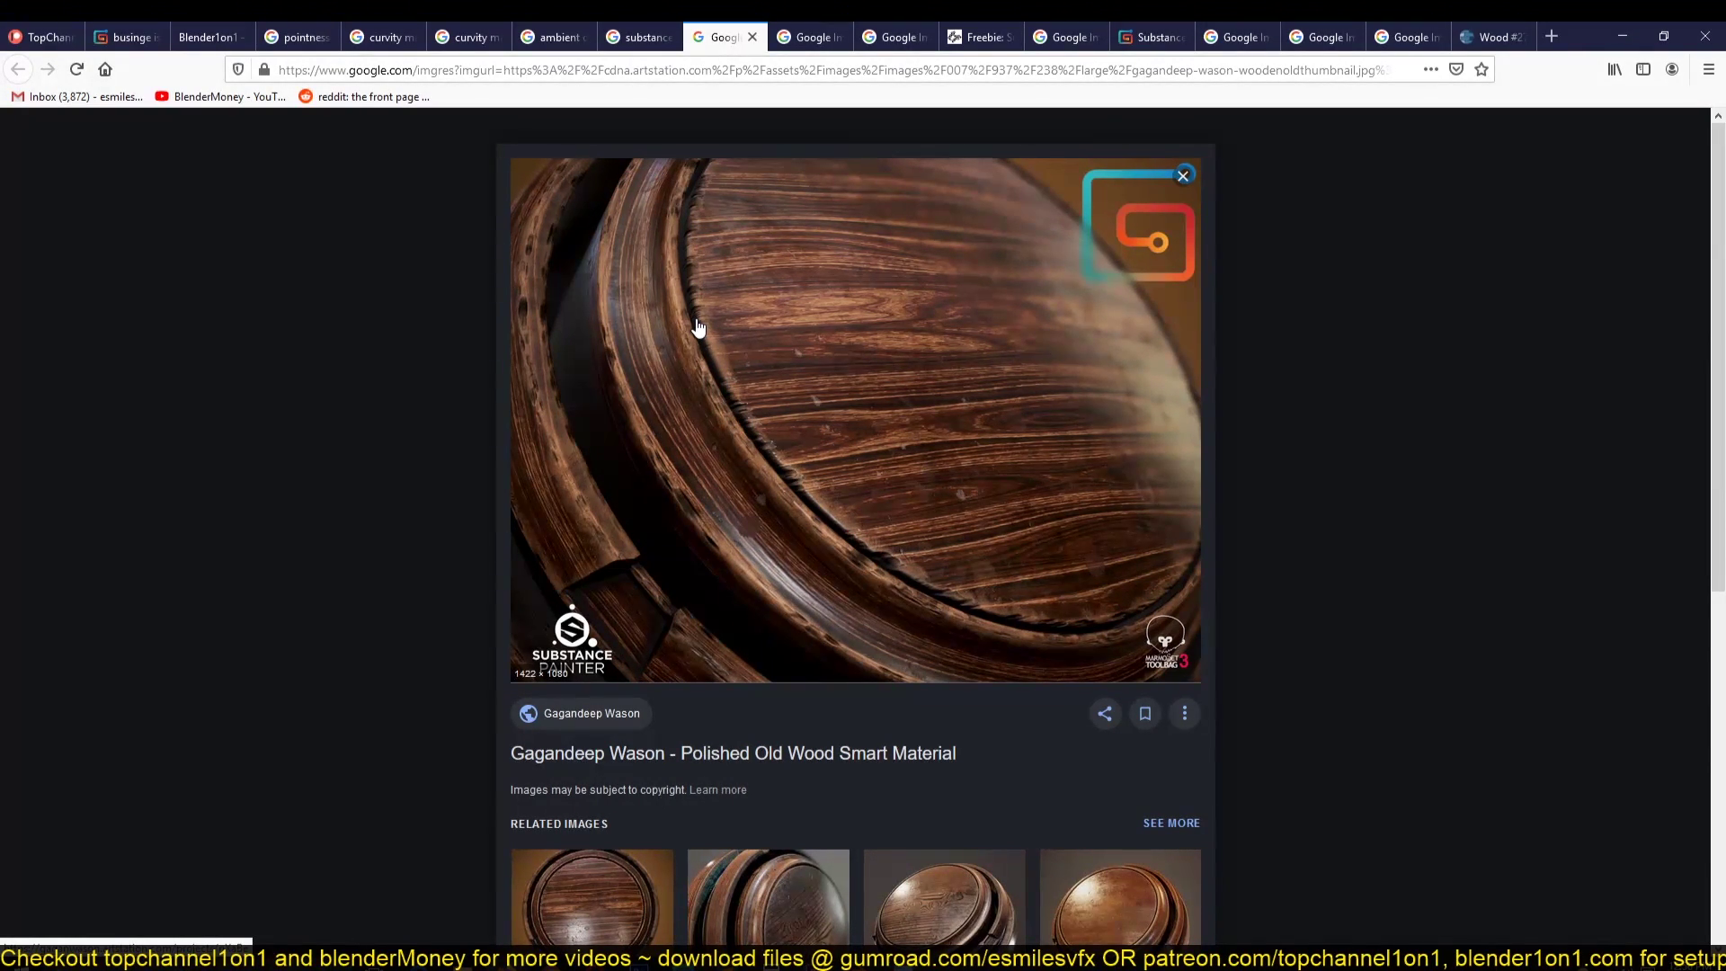
{"action": "key", "text": "ctrl+Tab"}
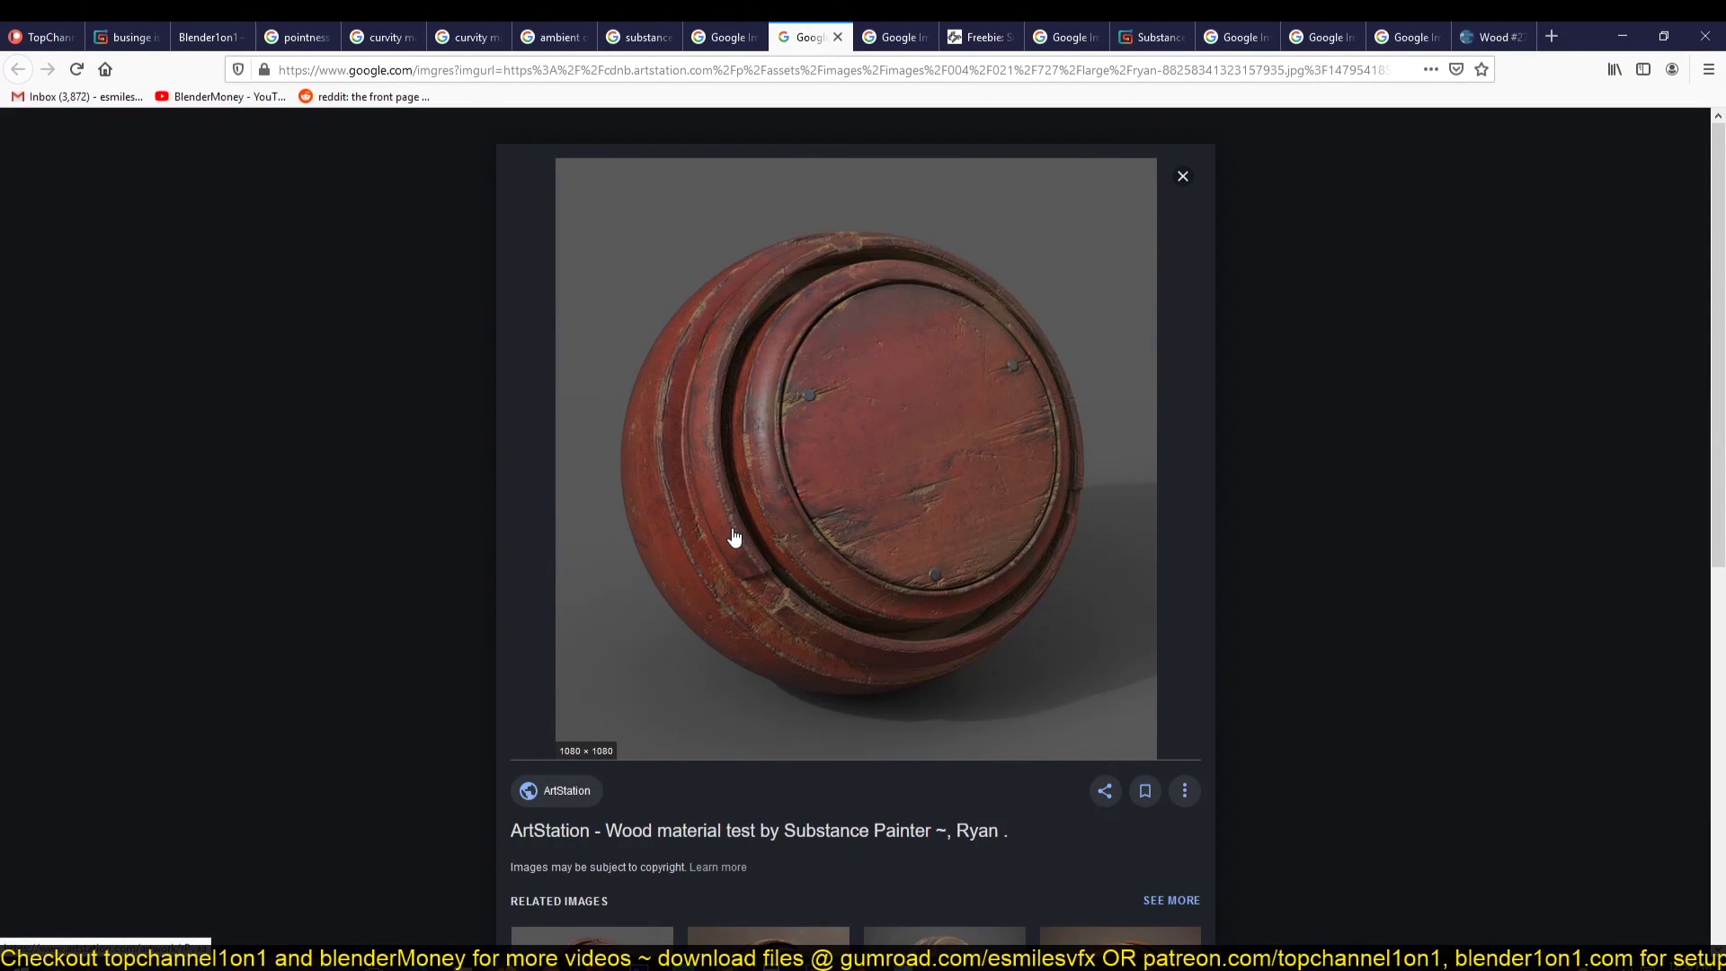
{"action": "key", "text": "ctrl+Tab"}
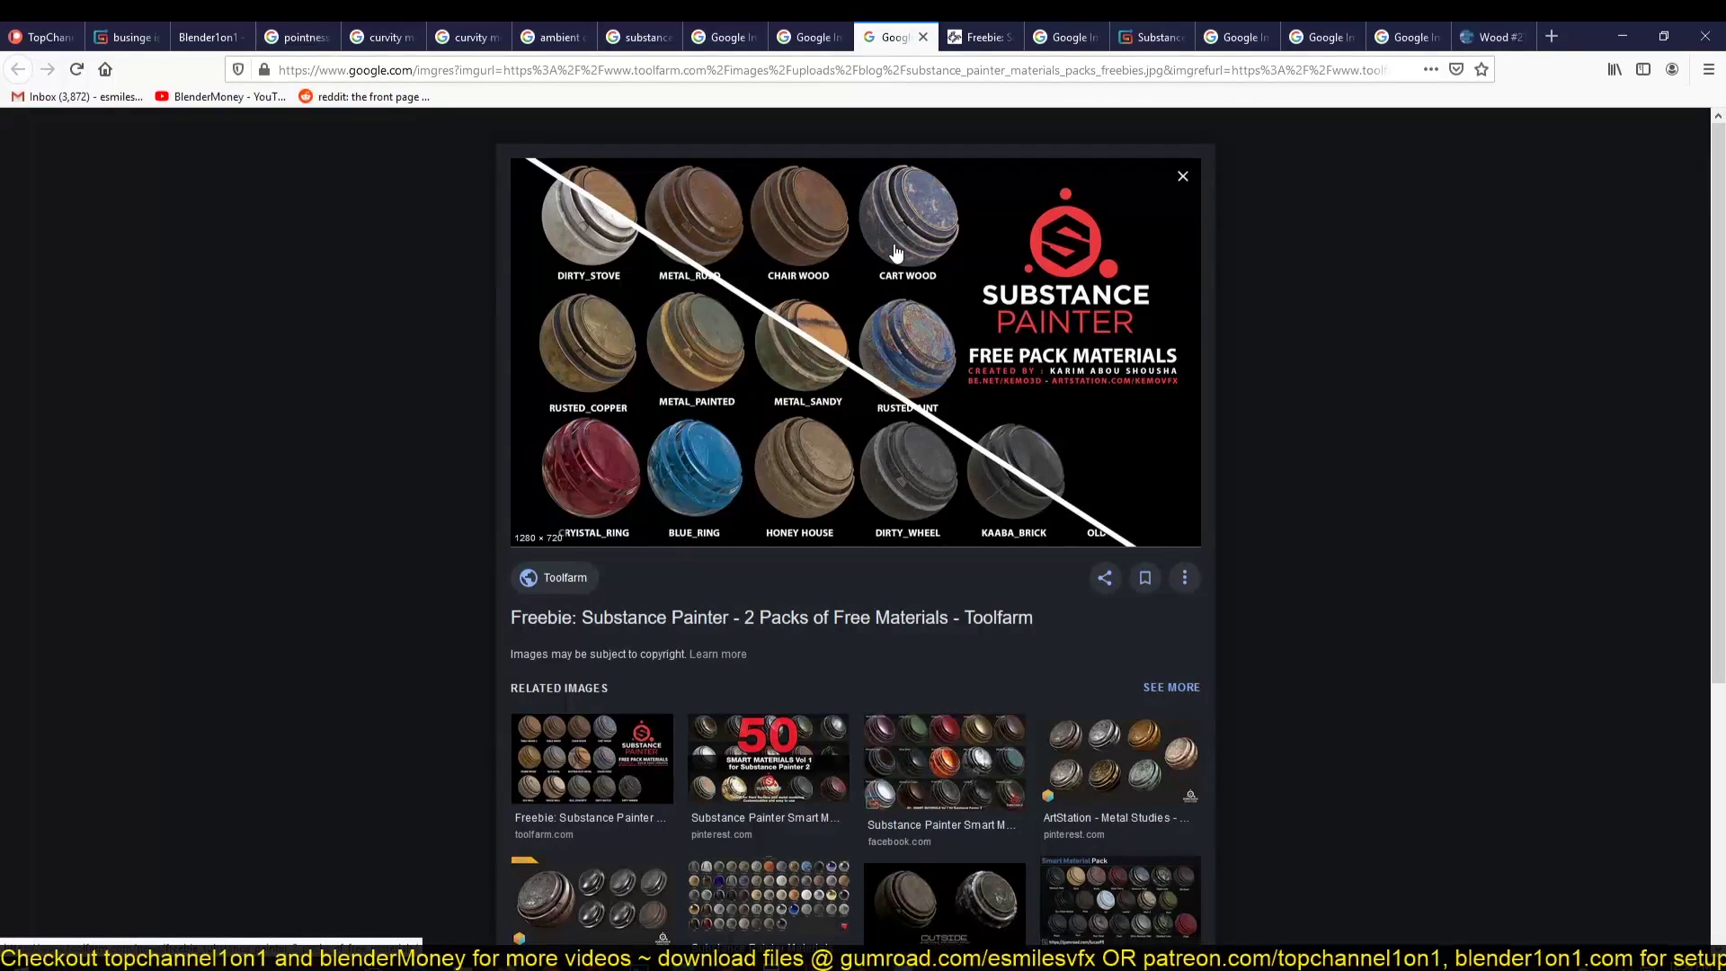
{"action": "key", "text": "ctrl+Tab"}
{"action": "key", "text": "ctrl+Tab"}
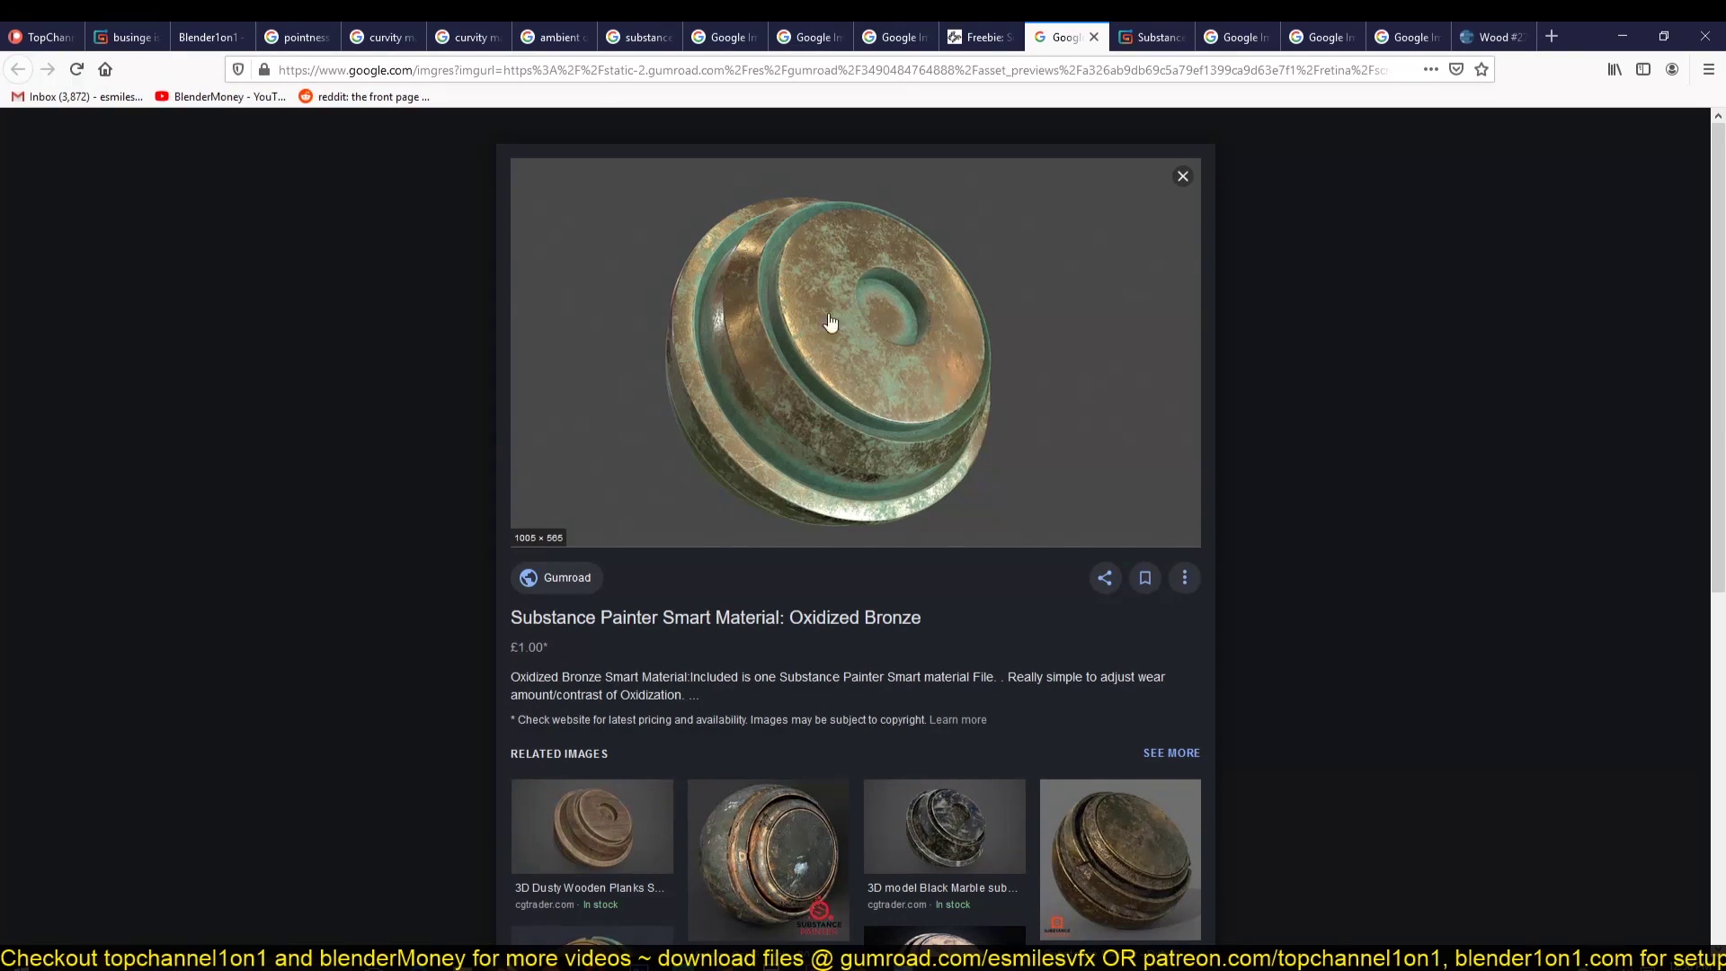
Step: Return to Blender, frame the compass base on the desk, and inspect it and the full table from several angles
{"action": "key", "text": "alt+Tab"}
{"action": "middle_click_drag", "start_coordinate": [931, 547], "coordinate": [881, 631], "text": "ctrl"}
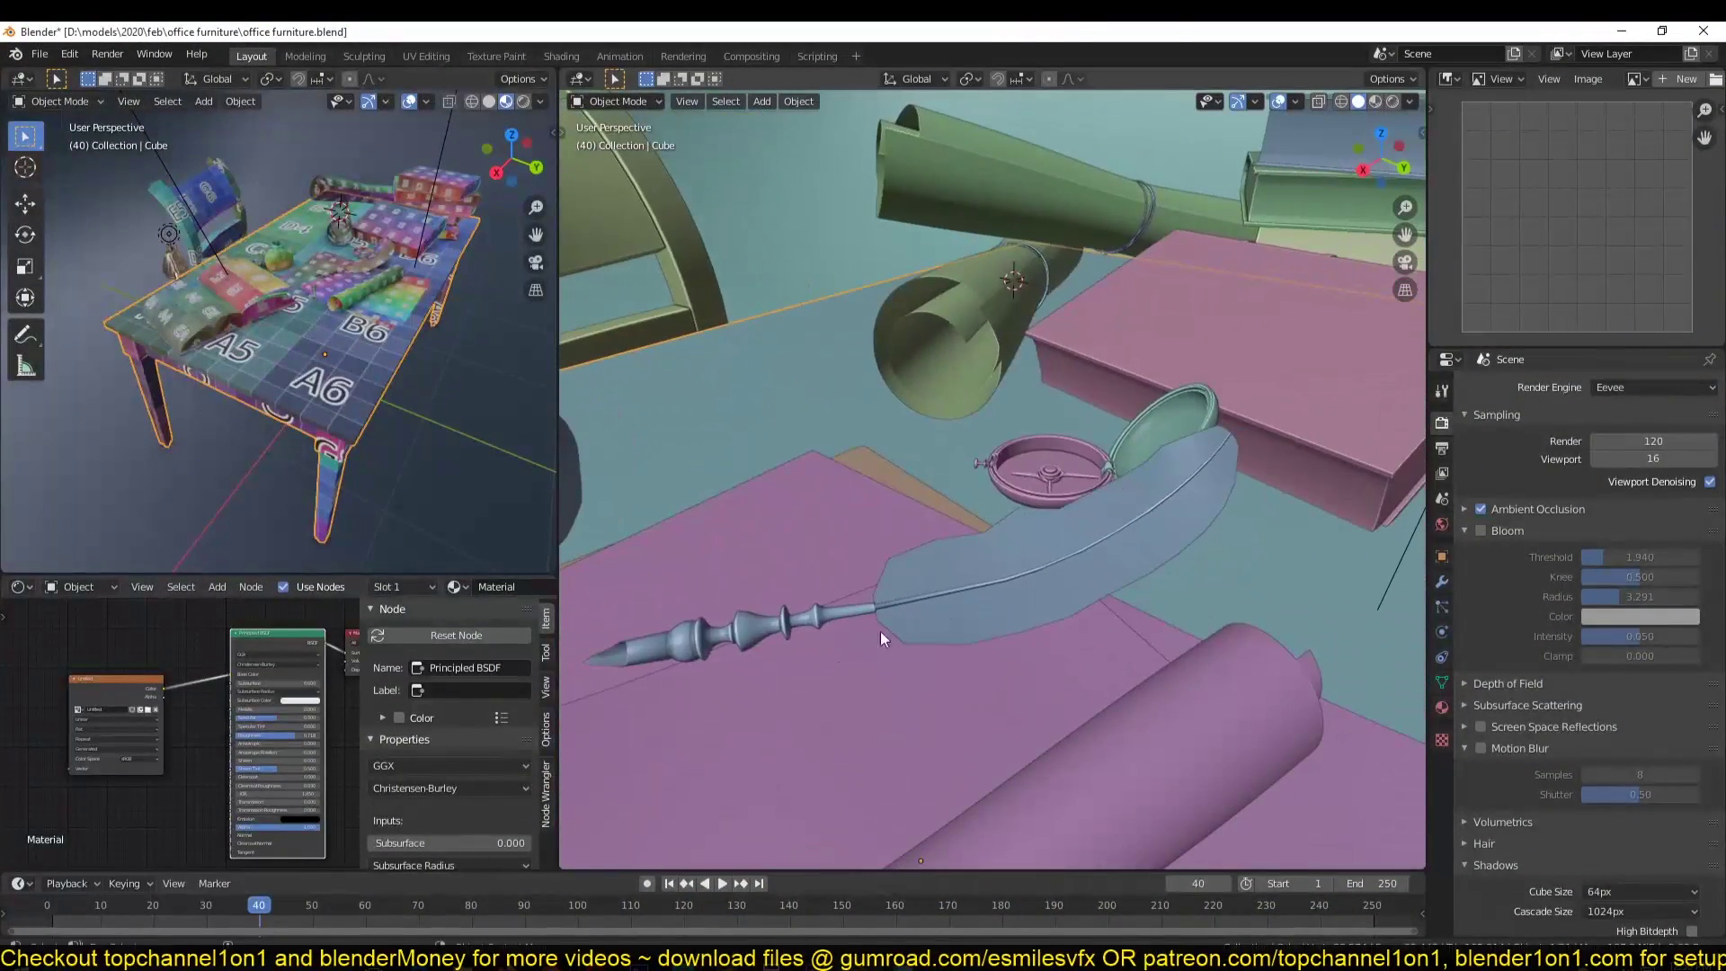
{"action": "left_click", "coordinate": [1064, 484]}
{"action": "middle_click_drag", "start_coordinate": [1063, 484], "coordinate": [1091, 546]}
{"action": "key", "text": "KP_Decimal"}
{"action": "scroll", "coordinate": [1035, 498], "scroll_direction": "down", "scroll_amount": 2}
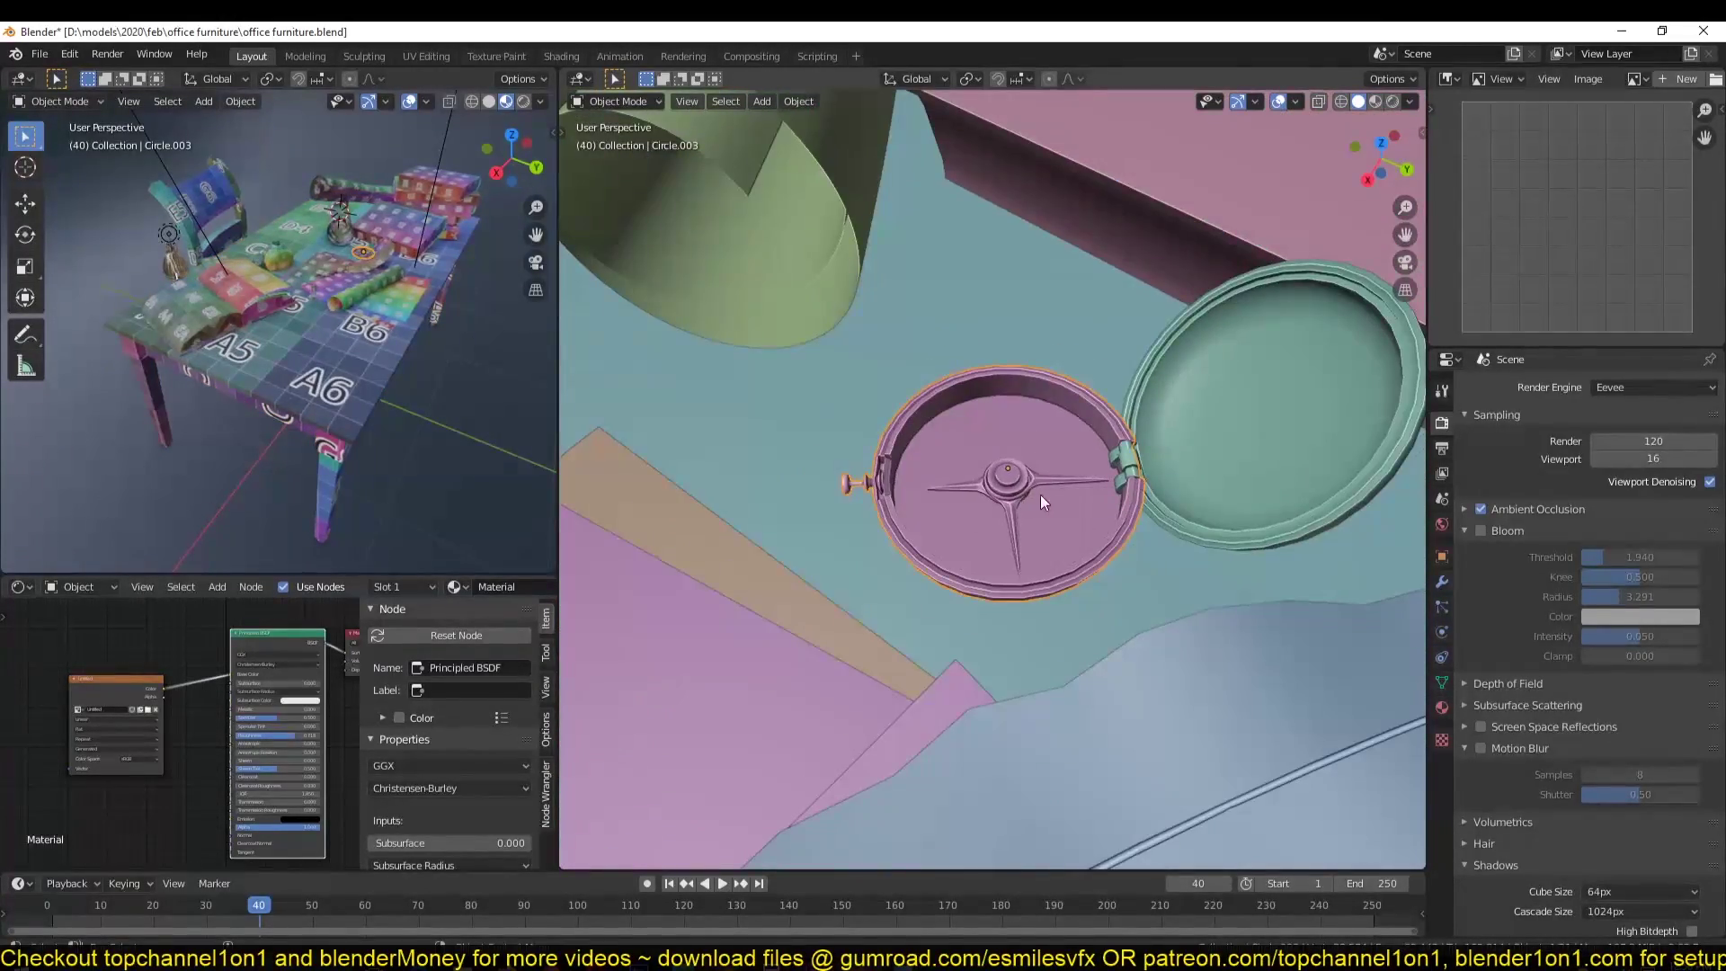
{"action": "mouse_move", "coordinate": [1040, 495]}
{"action": "middle_mouse_down"}
{"action": "mouse_move", "coordinate": [1159, 430]}
{"action": "mouse_move", "coordinate": [910, 563]}
{"action": "mouse_move", "coordinate": [1129, 426]}
{"action": "mouse_move", "coordinate": [978, 404]}
{"action": "mouse_move", "coordinate": [1067, 393]}
{"action": "mouse_move", "coordinate": [1067, 338]}
{"action": "mouse_move", "coordinate": [1197, 444]}
{"action": "mouse_move", "coordinate": [1054, 495]}
{"action": "middle_mouse_up"}
{"action": "scroll", "coordinate": [1039, 485], "scroll_direction": "down", "scroll_amount": 7}
{"action": "scroll", "coordinate": [911, 563], "scroll_direction": "up", "scroll_amount": 2}
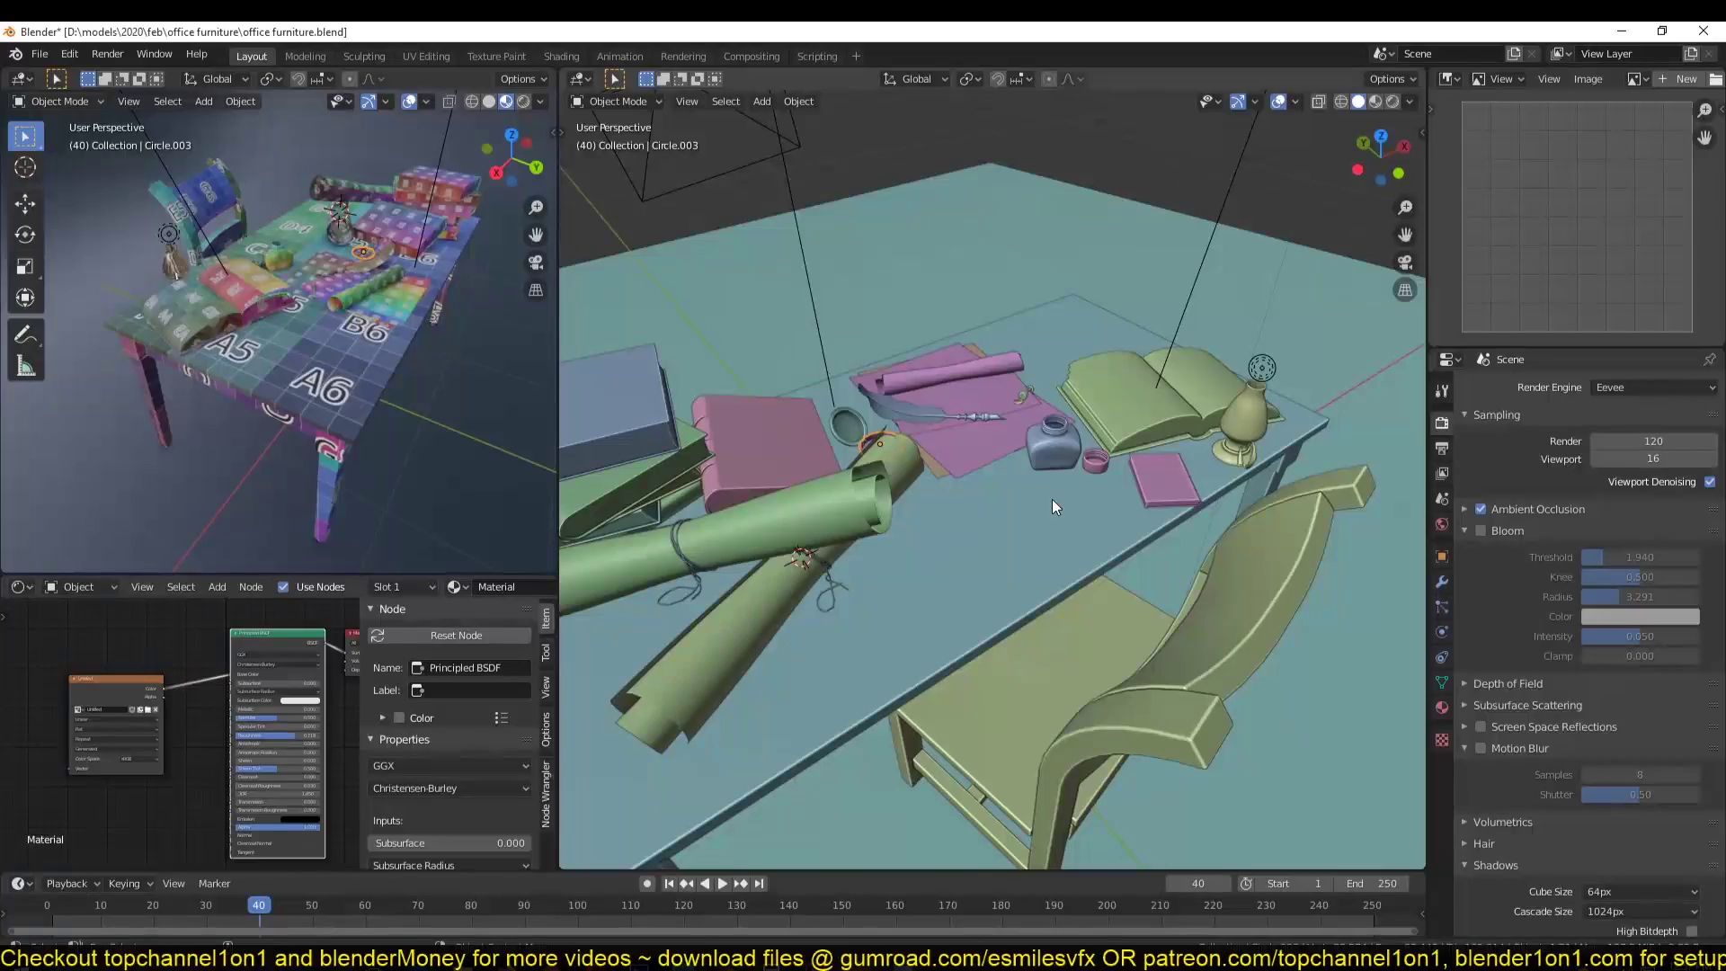
{"action": "mouse_move", "coordinate": [1052, 500]}
{"action": "middle_mouse_down"}
{"action": "mouse_move", "coordinate": [929, 516]}
{"action": "mouse_move", "coordinate": [1010, 374]}
{"action": "mouse_move", "coordinate": [785, 425]}
{"action": "mouse_move", "coordinate": [926, 437]}
{"action": "mouse_move", "coordinate": [851, 438]}
{"action": "mouse_move", "coordinate": [751, 401]}
{"action": "mouse_move", "coordinate": [773, 369]}
{"action": "mouse_move", "coordinate": [941, 345]}
{"action": "mouse_move", "coordinate": [924, 317]}
{"action": "mouse_move", "coordinate": [962, 398]}
{"action": "middle_mouse_up"}
{"action": "scroll", "coordinate": [925, 437], "scroll_direction": "down", "scroll_amount": 7}
{"action": "scroll", "coordinate": [752, 401], "scroll_direction": "up", "scroll_amount": 4}
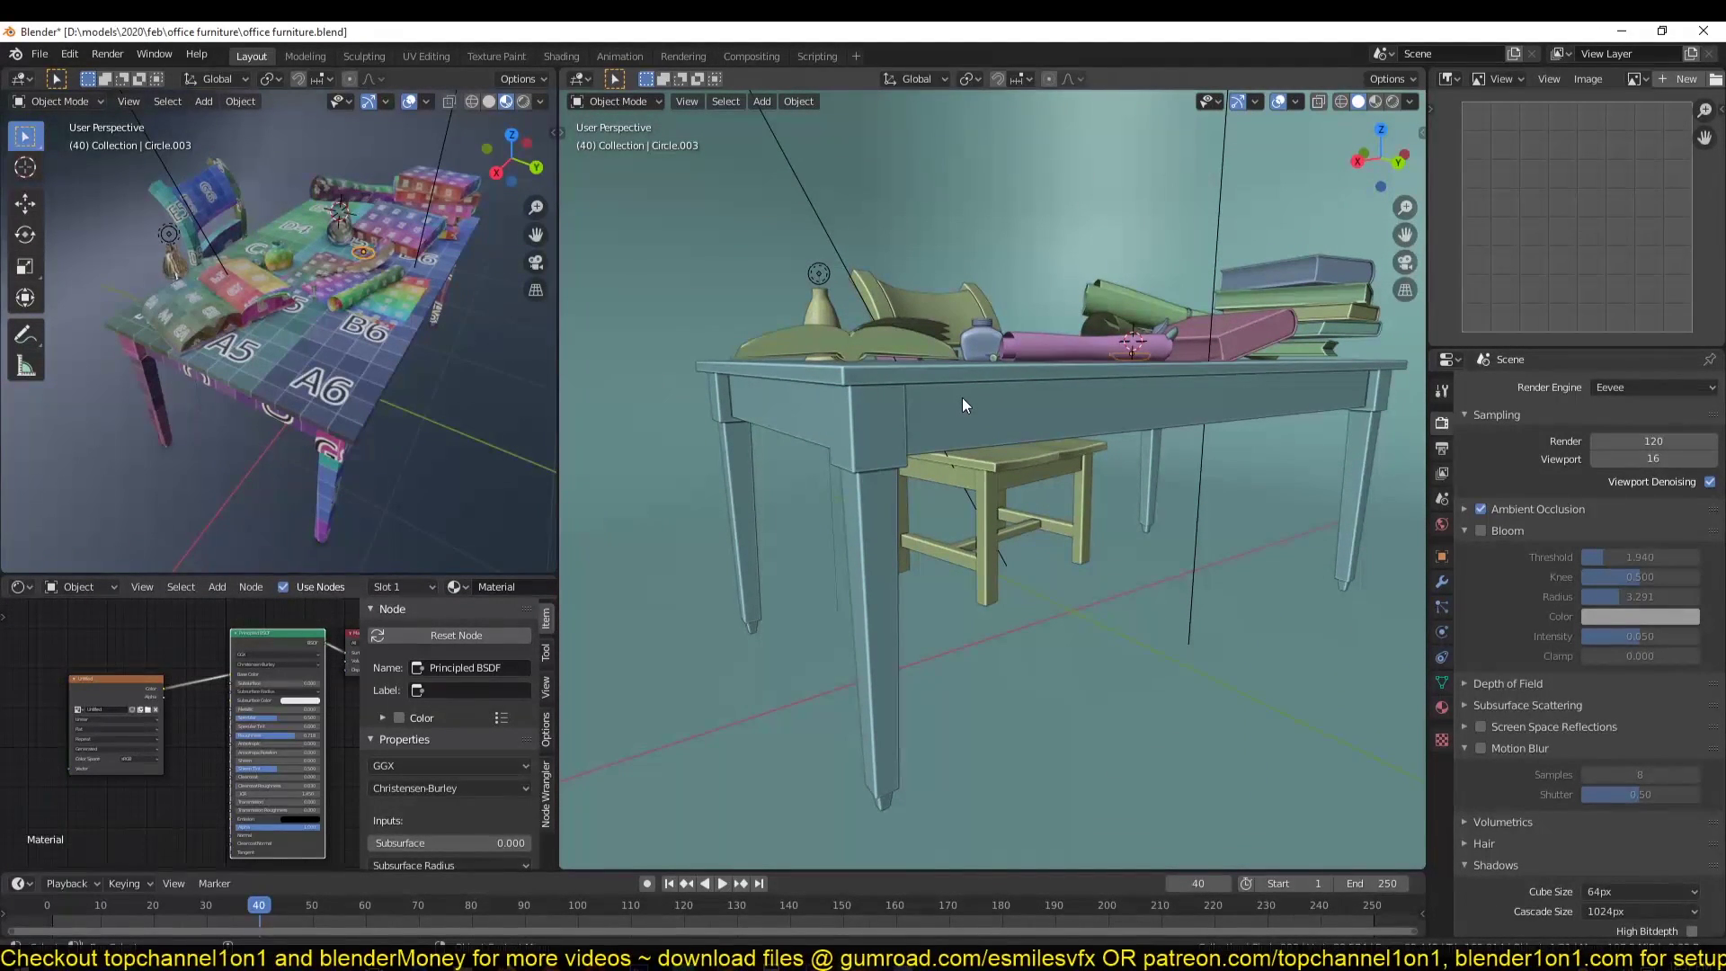